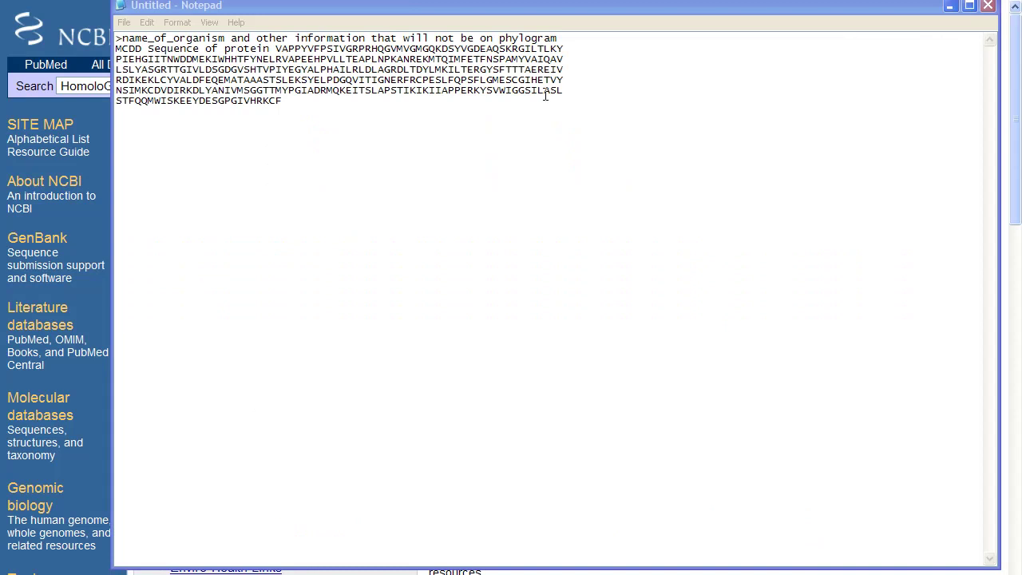
Step: Select the whole example FASTA entry, header and sequence, and cut it from Notepad
drag(285, 105, 125, 48)
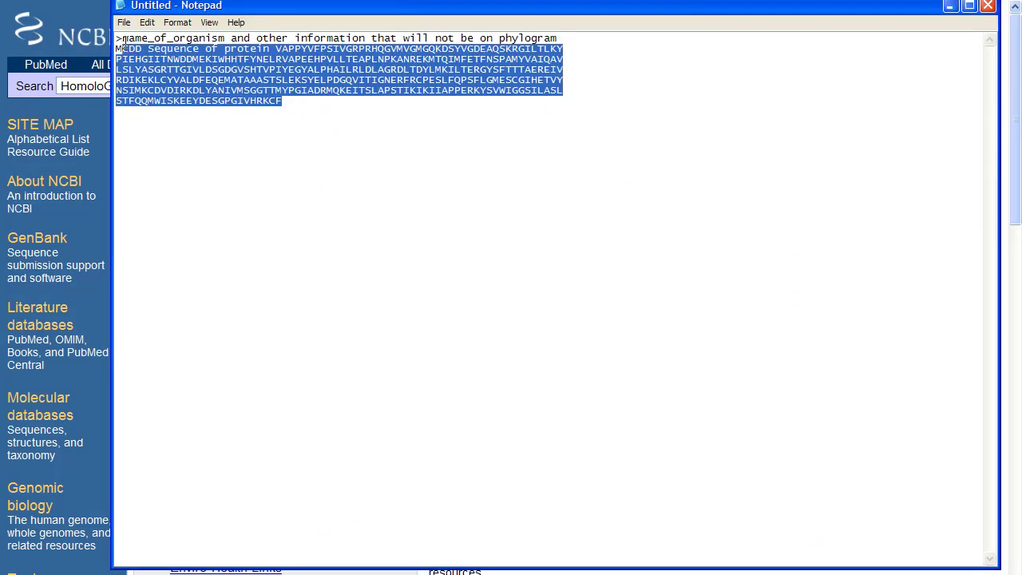
click(135, 48)
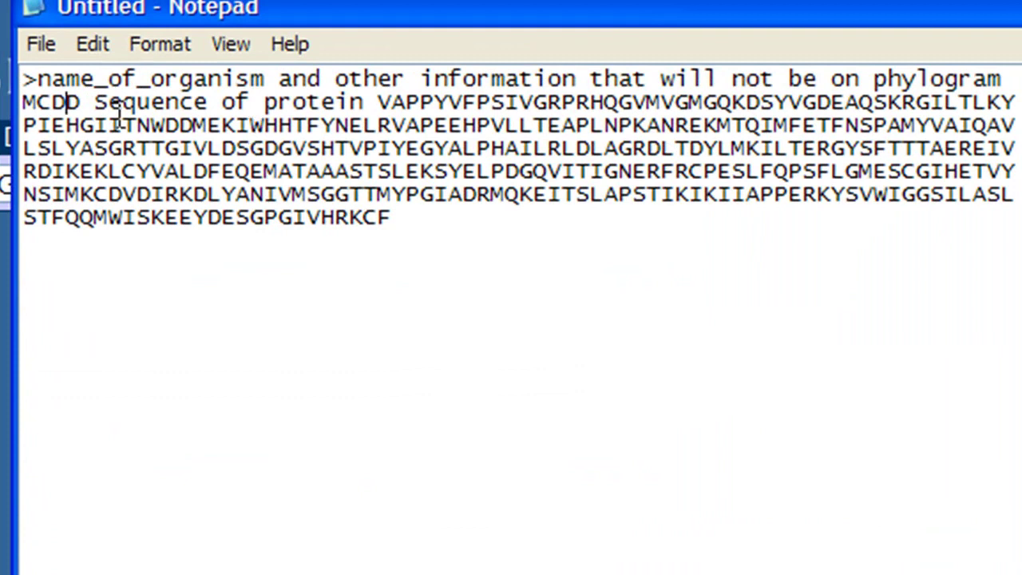
drag(38, 77, 1017, 64)
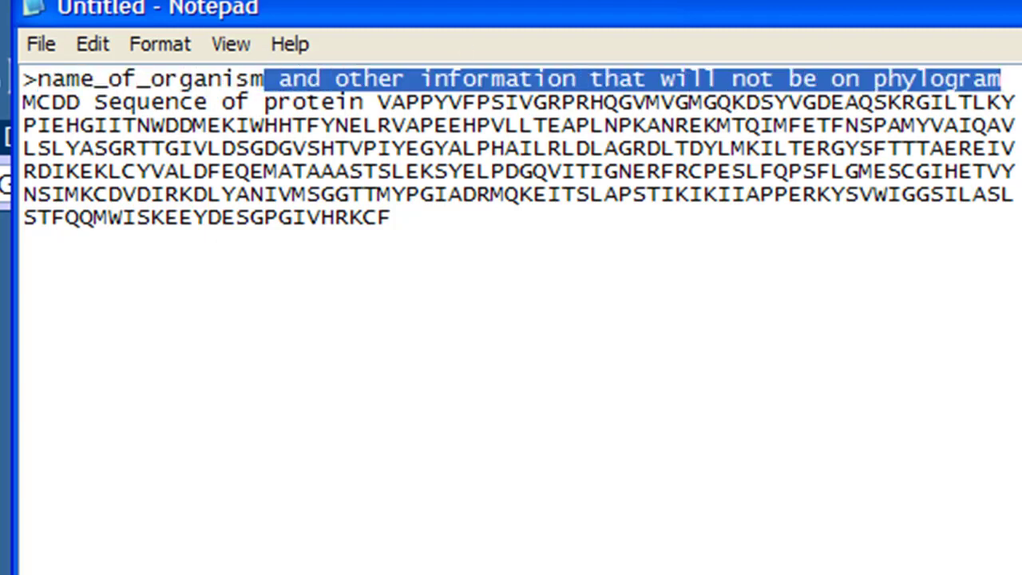
drag(413, 224, 25, 104)
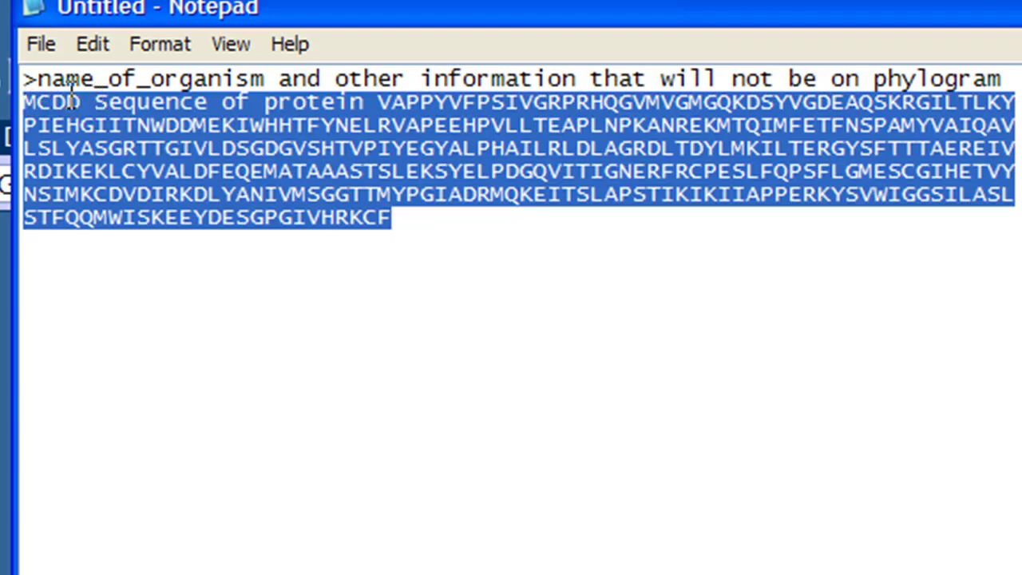
drag(39, 78, 395, 228)
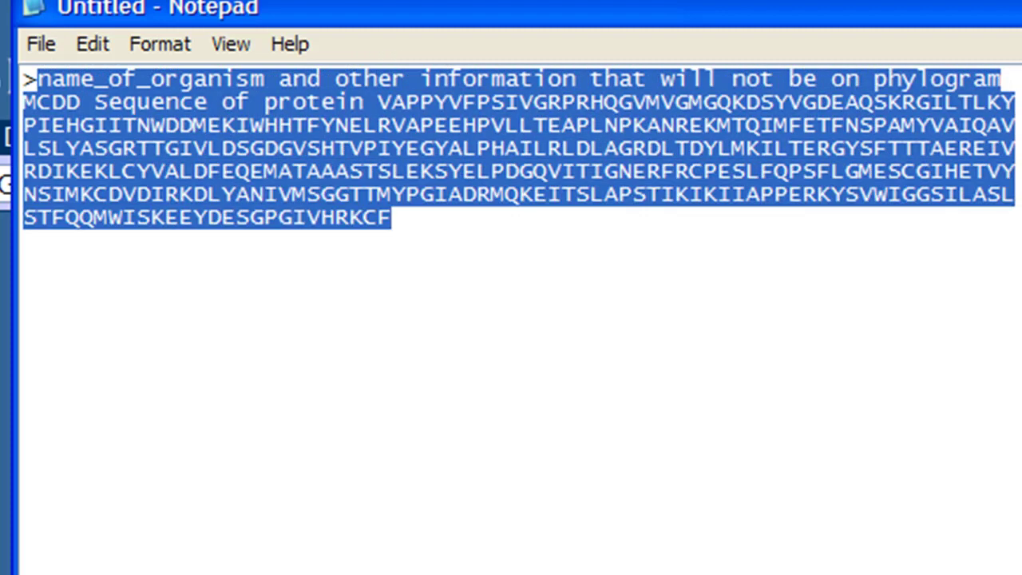
key(ctrl+x)
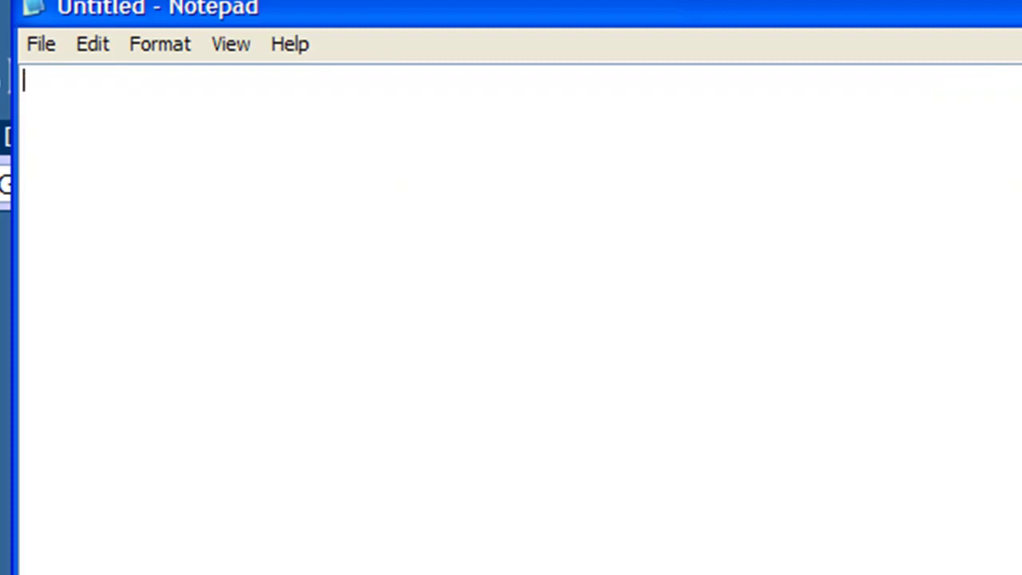
Step: Set the NCBI Search database to HomoloGene and run the query for GAPDH
click(954, 15)
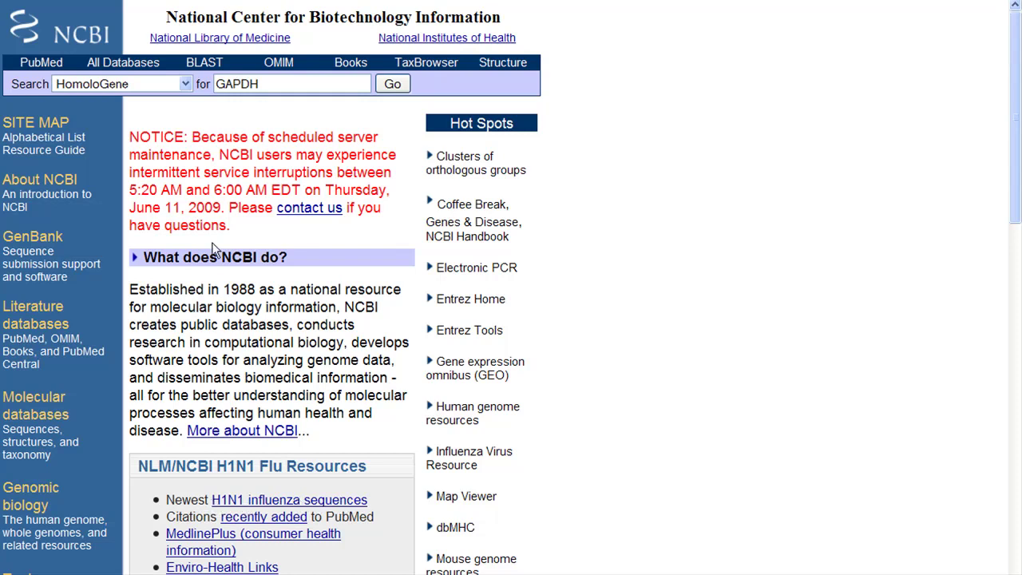
click(182, 83)
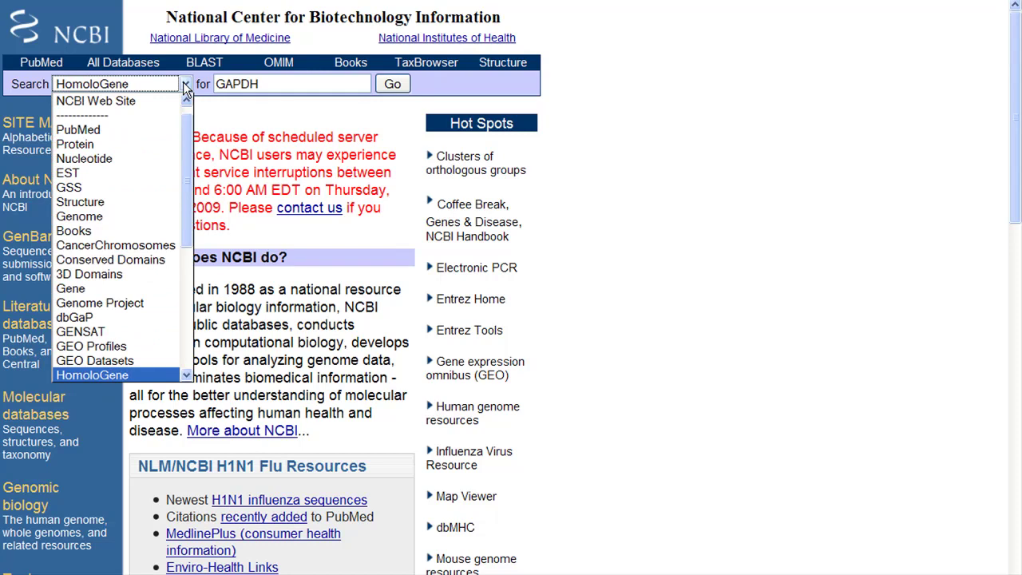
click(102, 375)
click(265, 85)
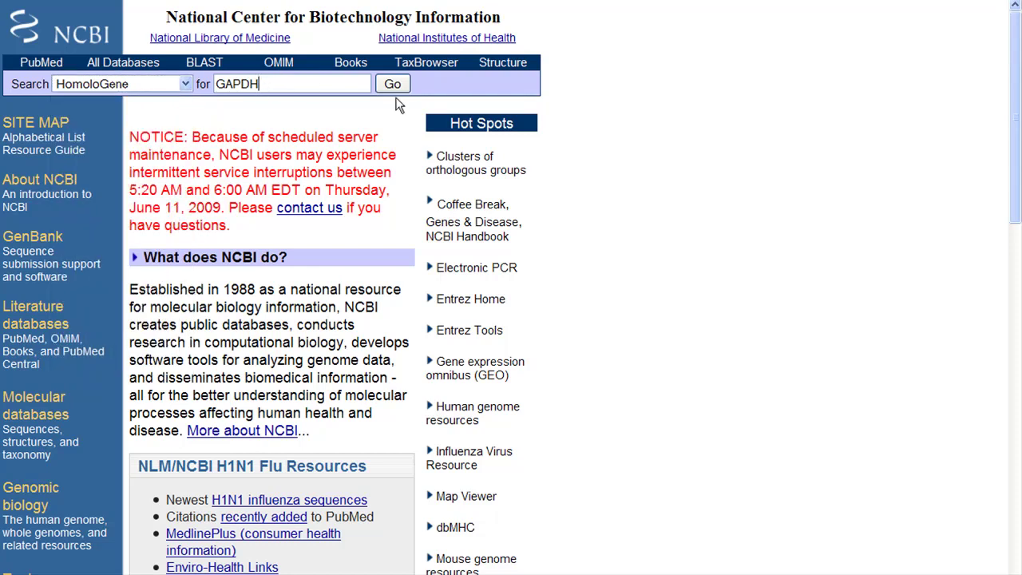
click(404, 88)
click(271, 83)
click(402, 89)
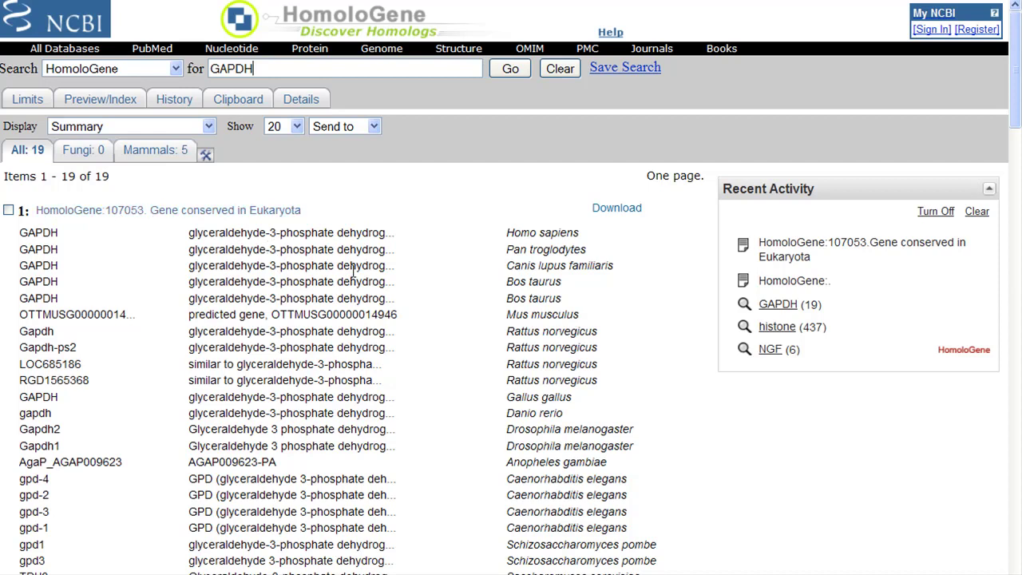
Step: Highlight group 107053's species from Homo sapiens through Caenorhabditis elegans
scroll(352, 272, down, 4)
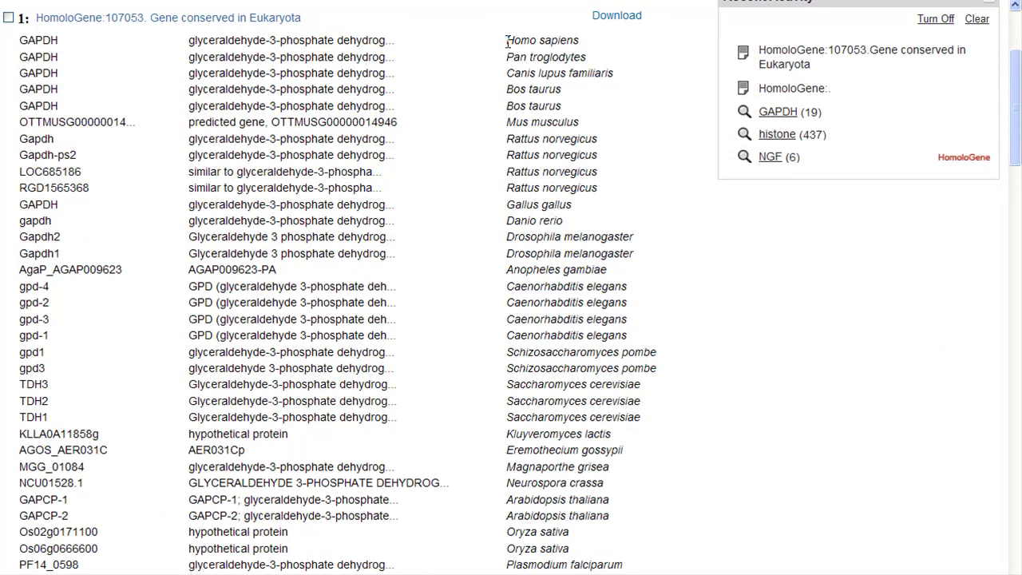
drag(506, 41, 589, 46)
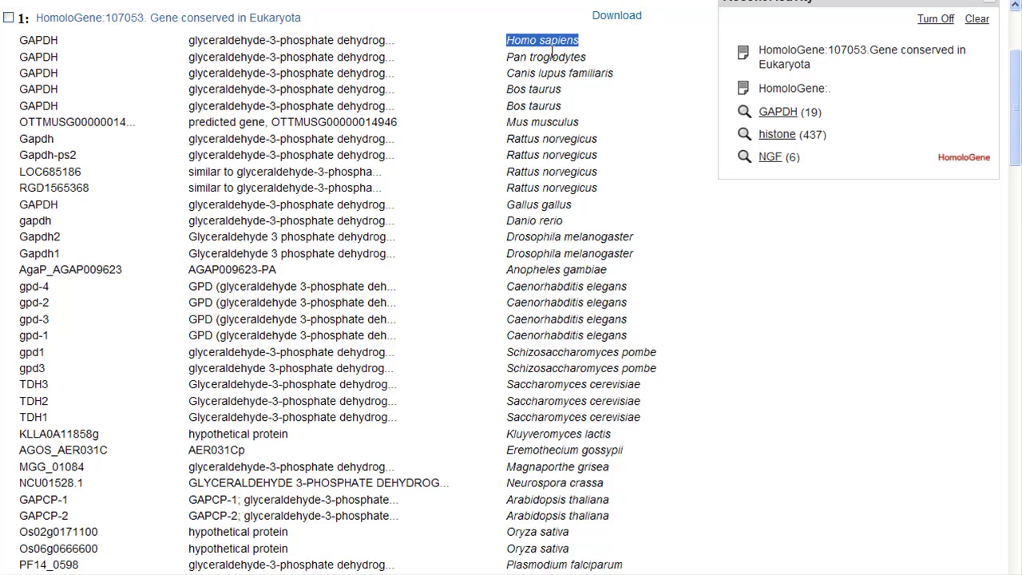
drag(504, 57, 600, 63)
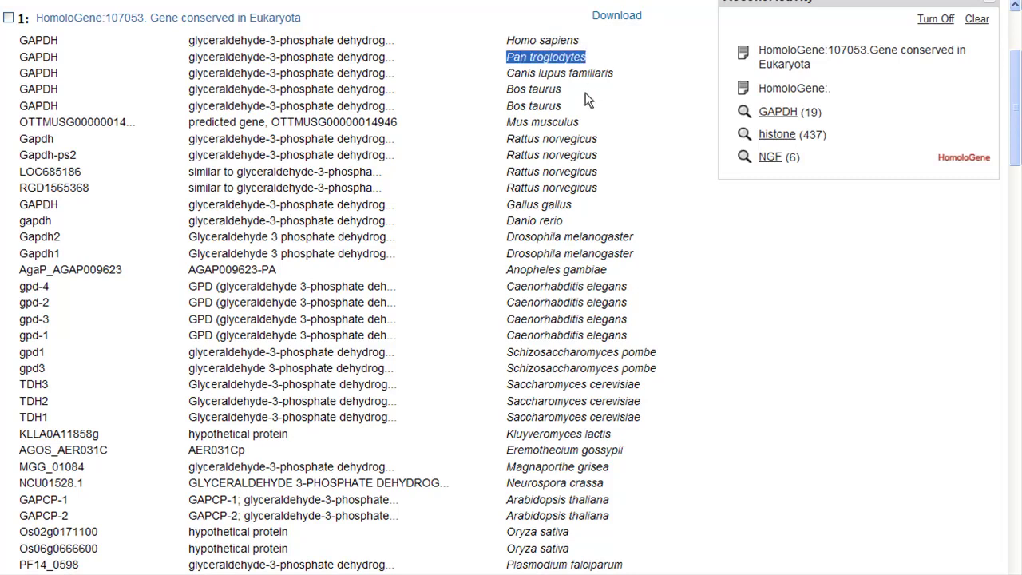
drag(505, 73, 614, 72)
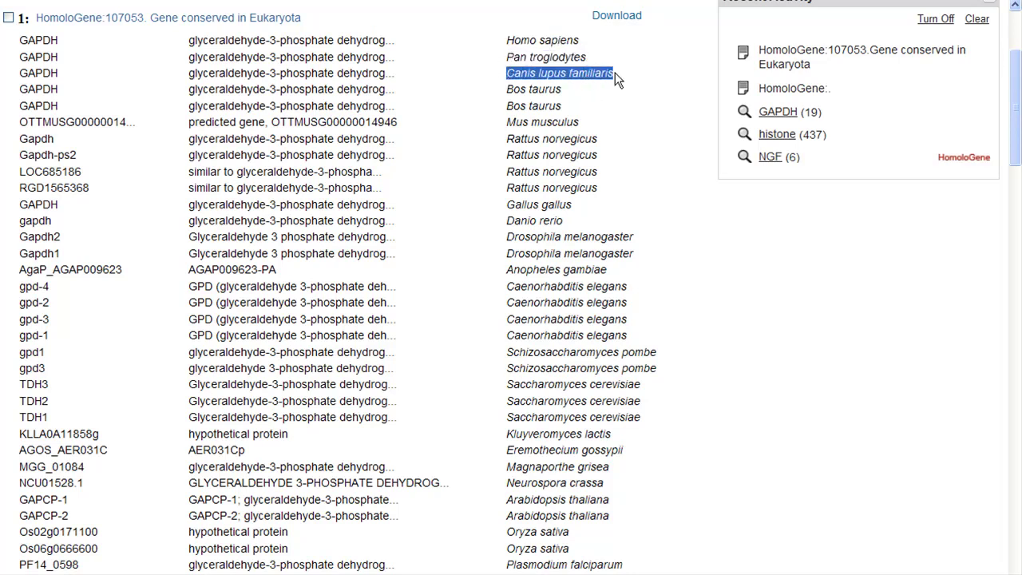
drag(506, 89, 525, 84)
drag(506, 122, 544, 139)
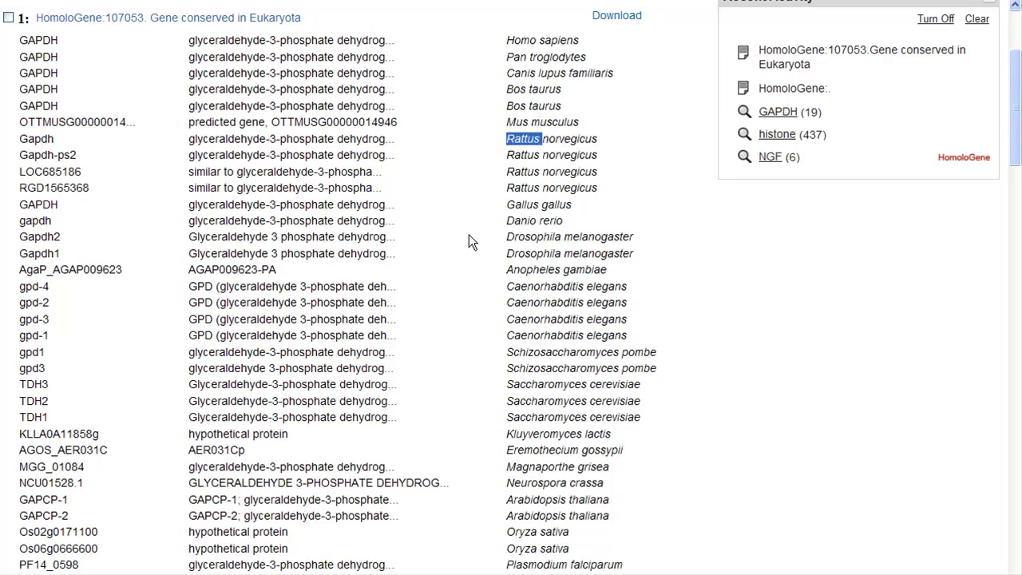
drag(506, 205, 569, 237)
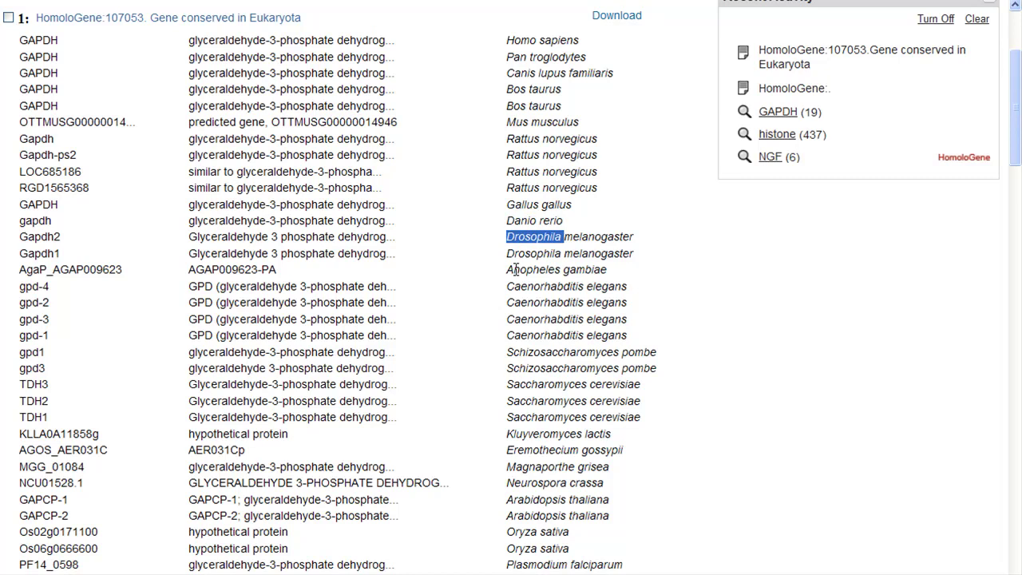
drag(508, 270, 566, 271)
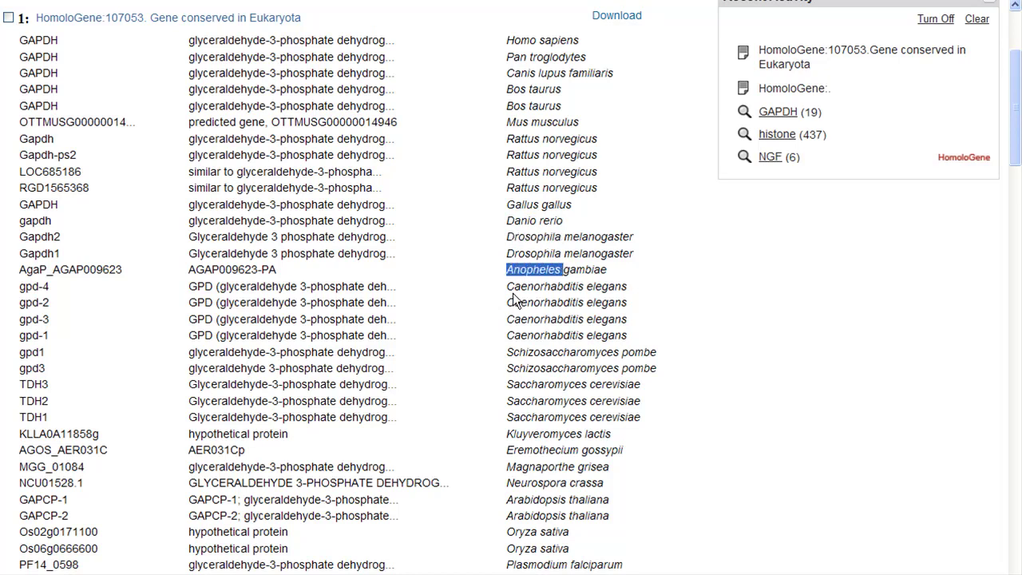
drag(508, 287, 633, 290)
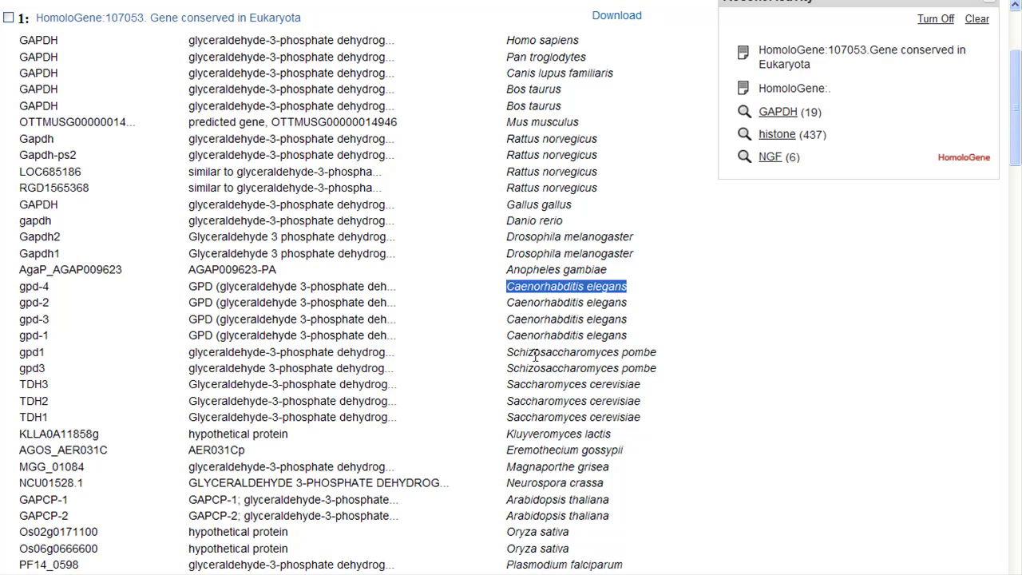
Step: Highlight the yeast species Schizosaccharomyces pombe, Saccharomyces and Eremothecium gossypii
click(508, 352)
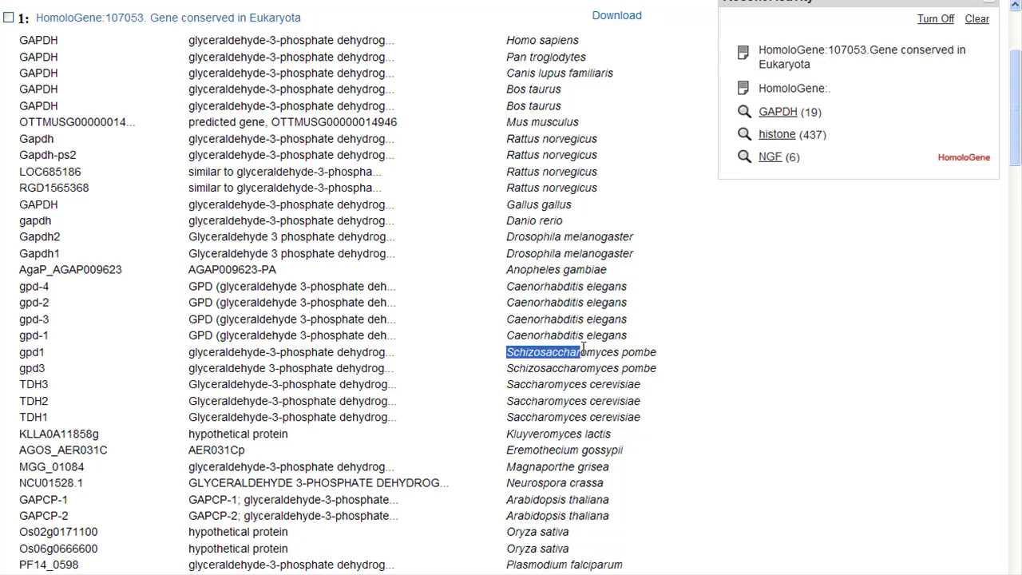
drag(583, 351, 620, 352)
drag(507, 384, 588, 385)
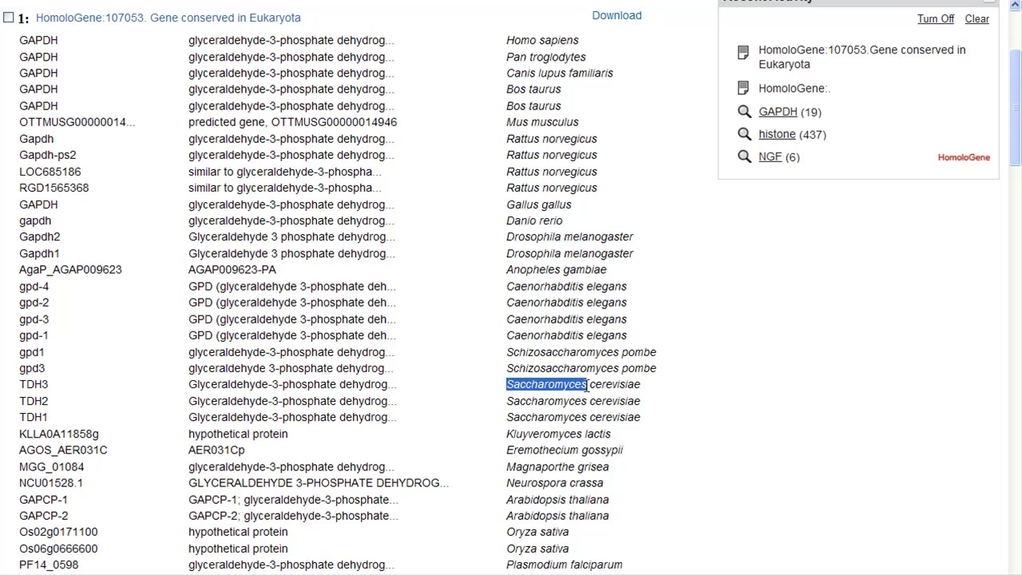
click(509, 434)
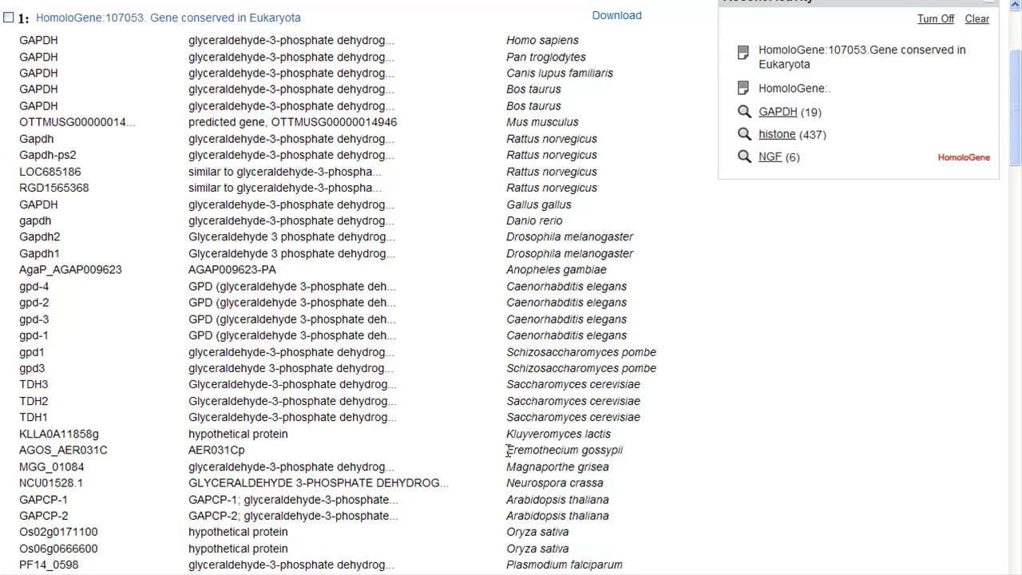
drag(507, 449, 578, 453)
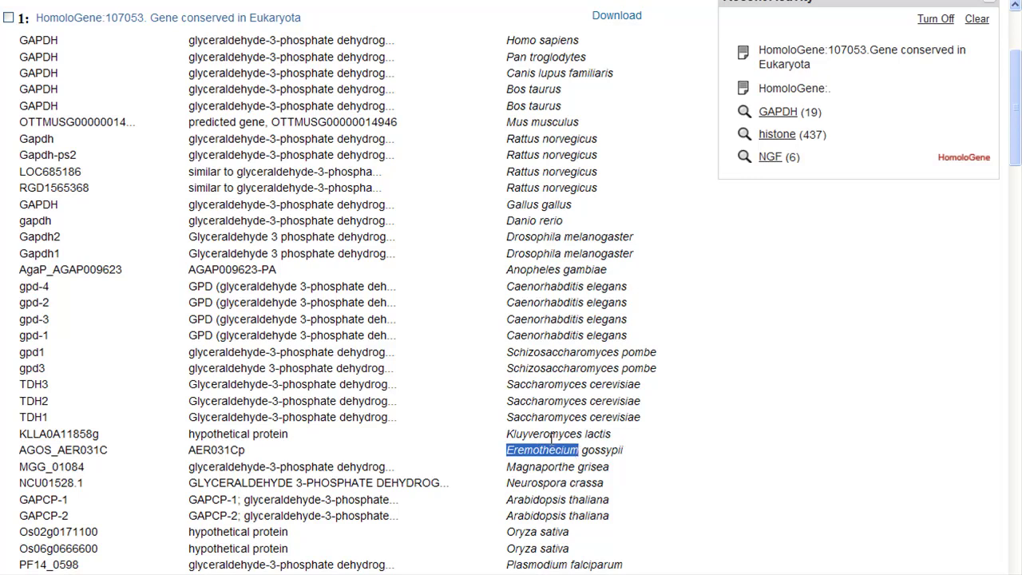
scroll(550, 440, down, 1)
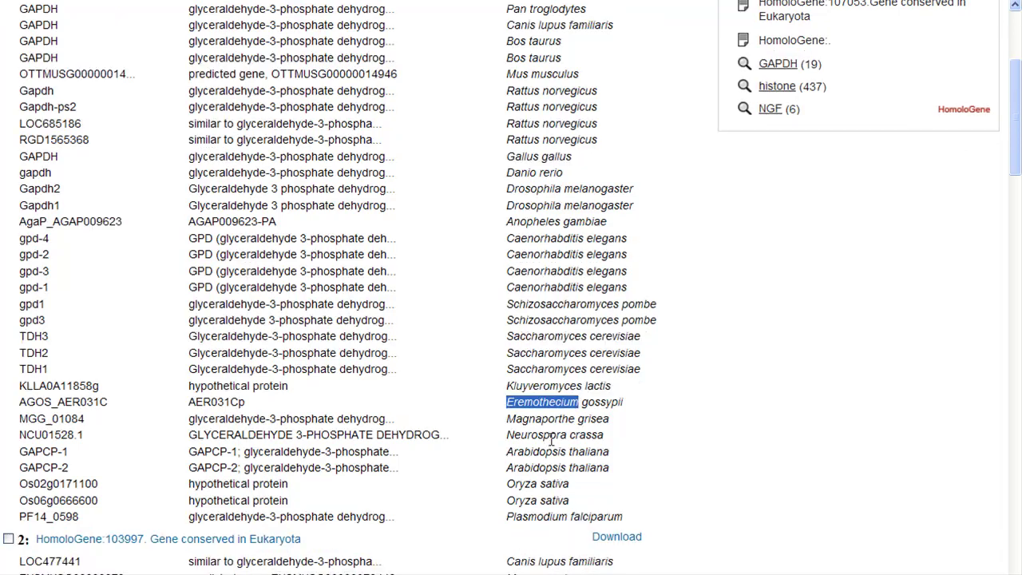
click(508, 427)
Step: Highlight Magnaporthe grisea, Neurospora crassa, Arabidopsis thaliana, Oryza sativa and Plasmodium falciparum, then scroll back up
drag(508, 427, 576, 421)
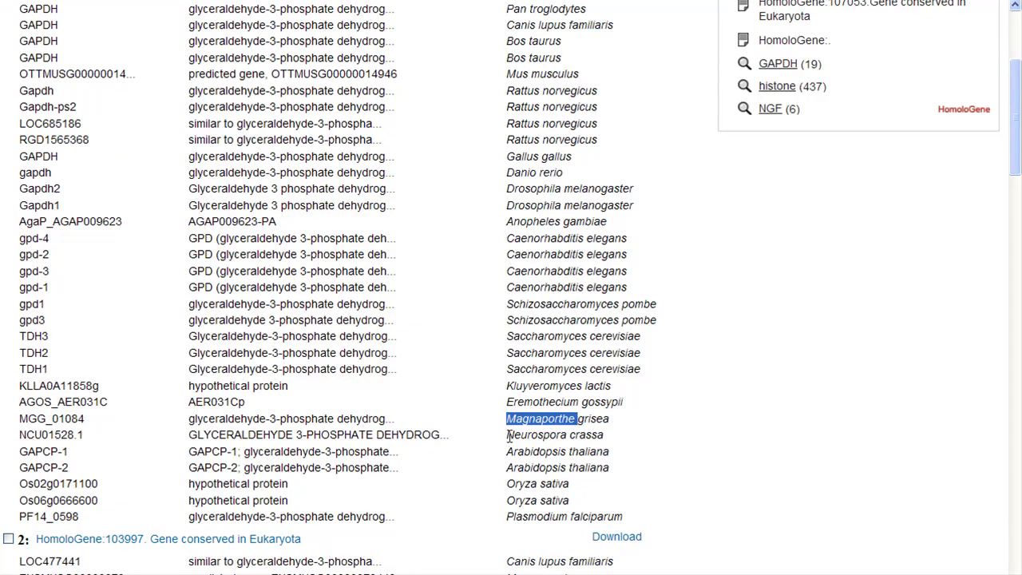
drag(508, 435, 570, 448)
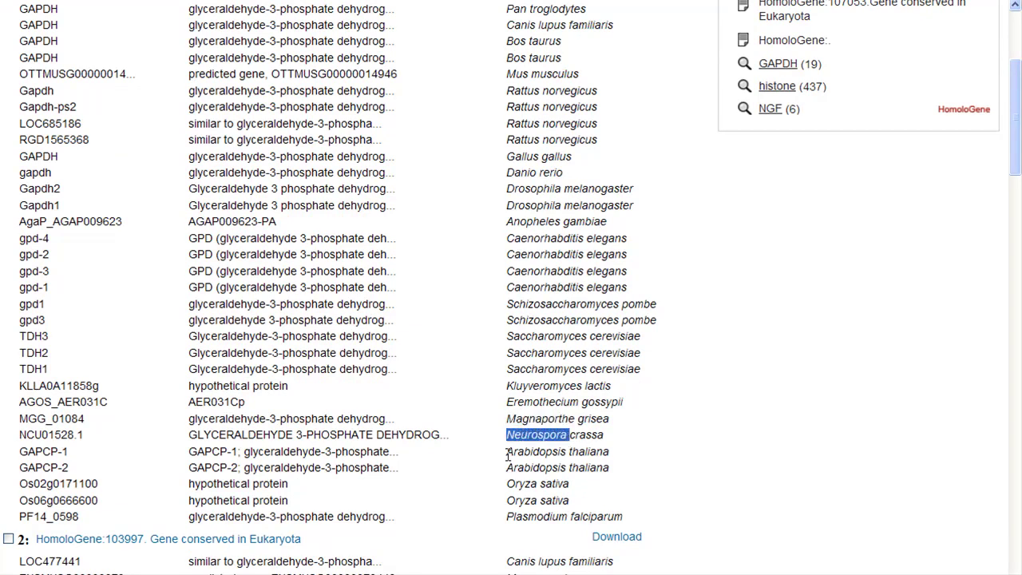
drag(507, 452, 571, 445)
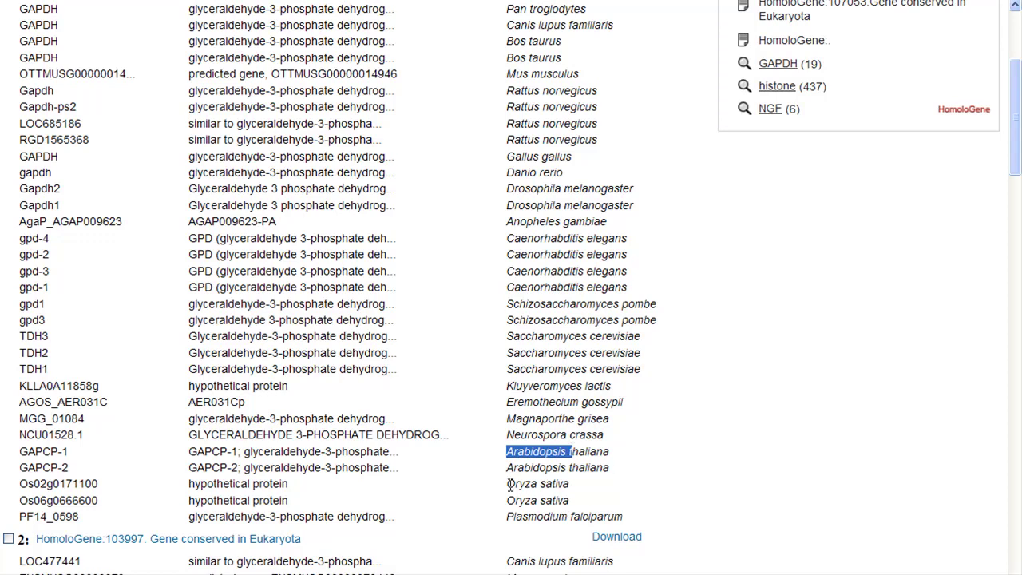
drag(507, 484, 575, 487)
scroll(666, 483, down, 2)
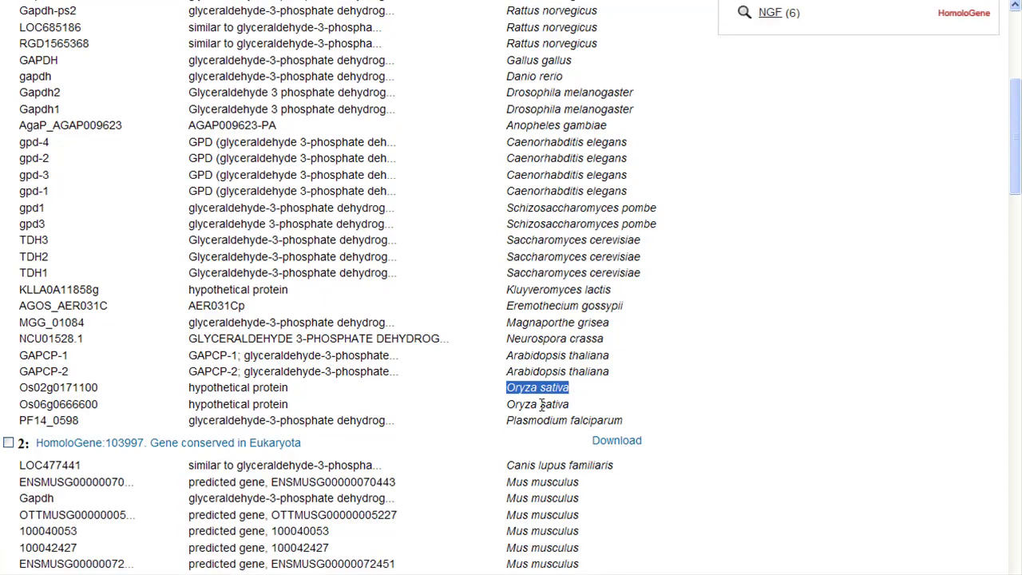
drag(506, 420, 646, 423)
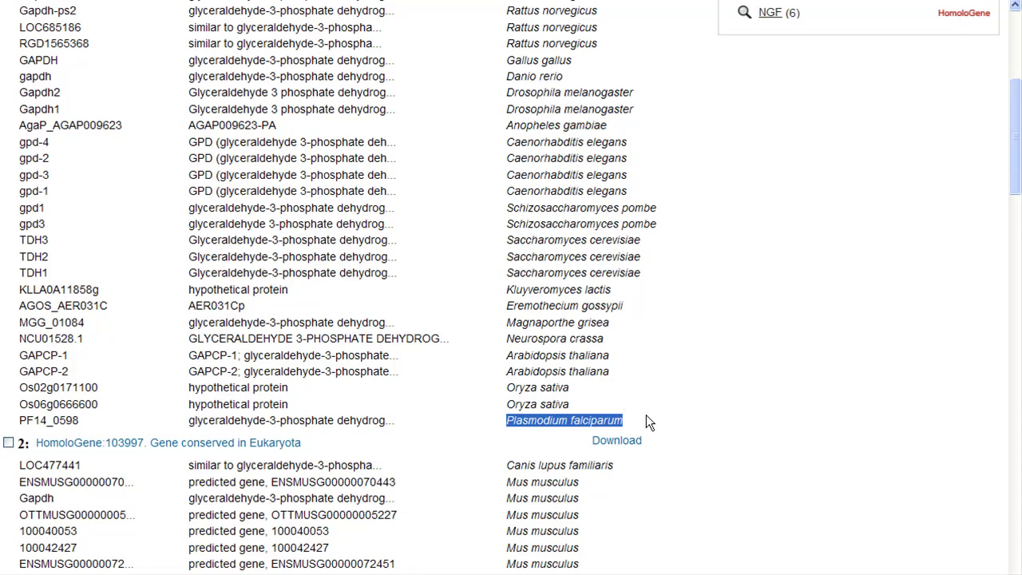
scroll(645, 420, up, 7)
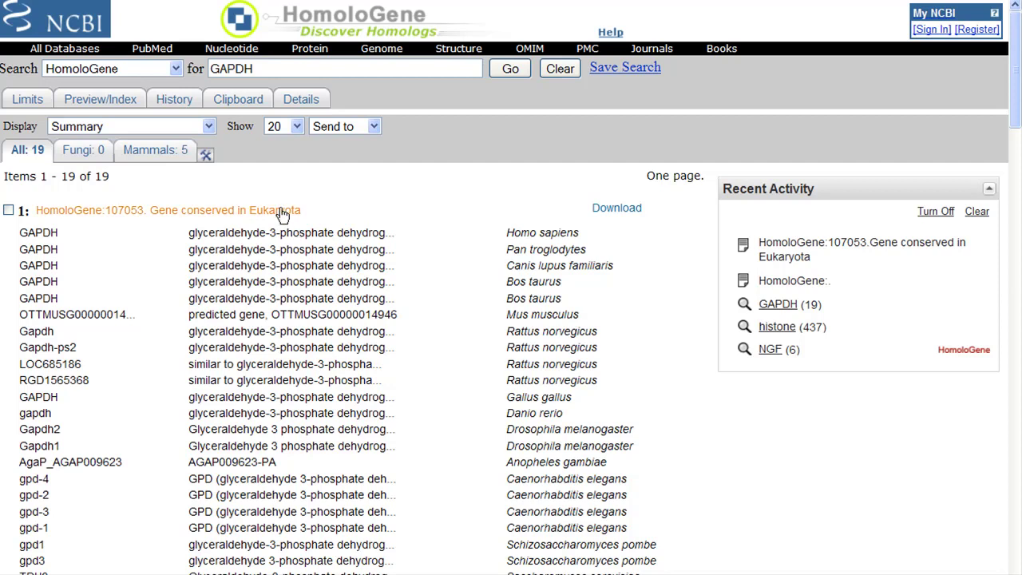
Step: Switch Display to Alignment Scores and highlight the Identity (%) columns and human-chimp DNA identity
click(159, 128)
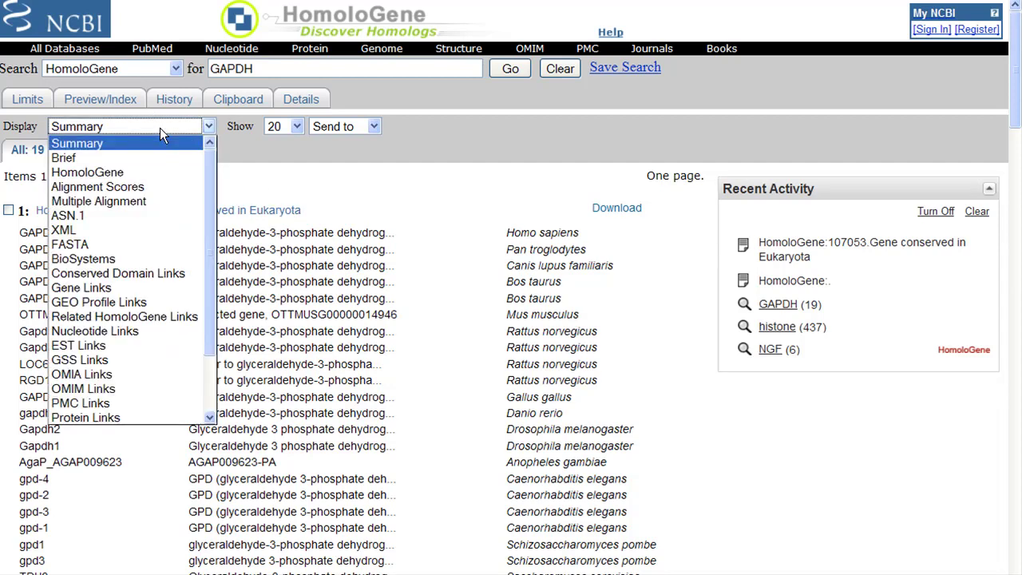
click(100, 189)
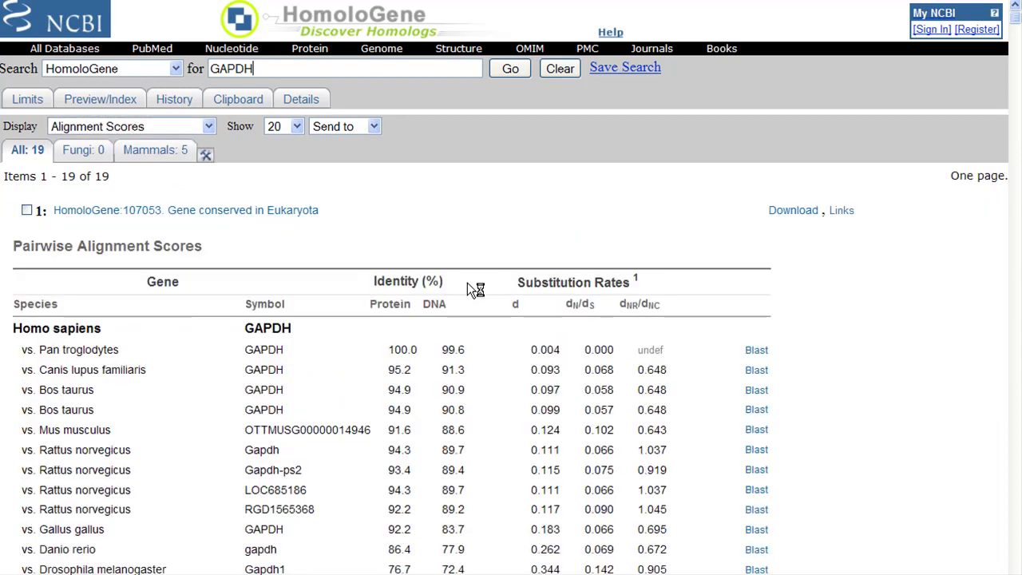
scroll(443, 309, down, 3)
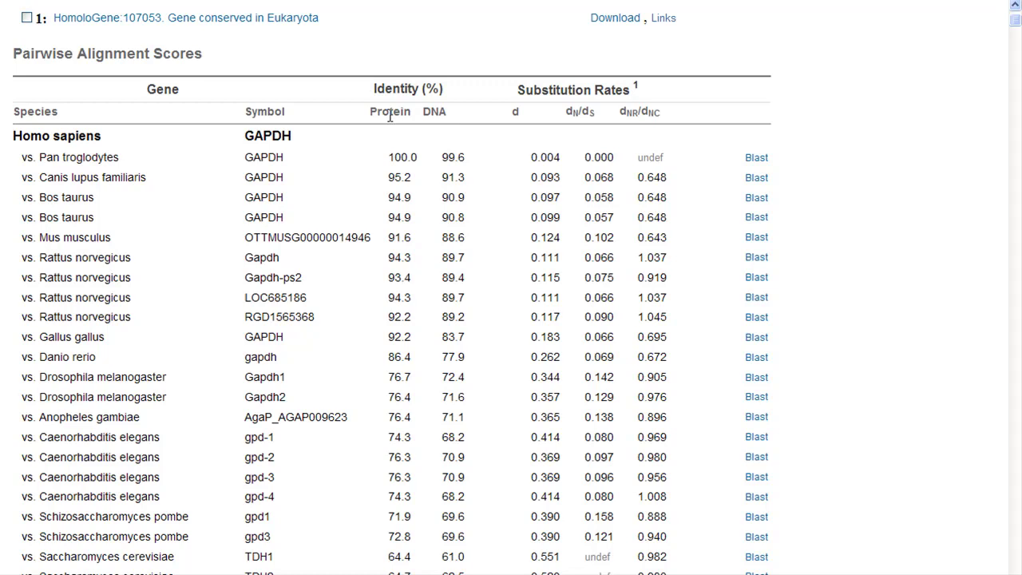
drag(412, 112, 436, 106)
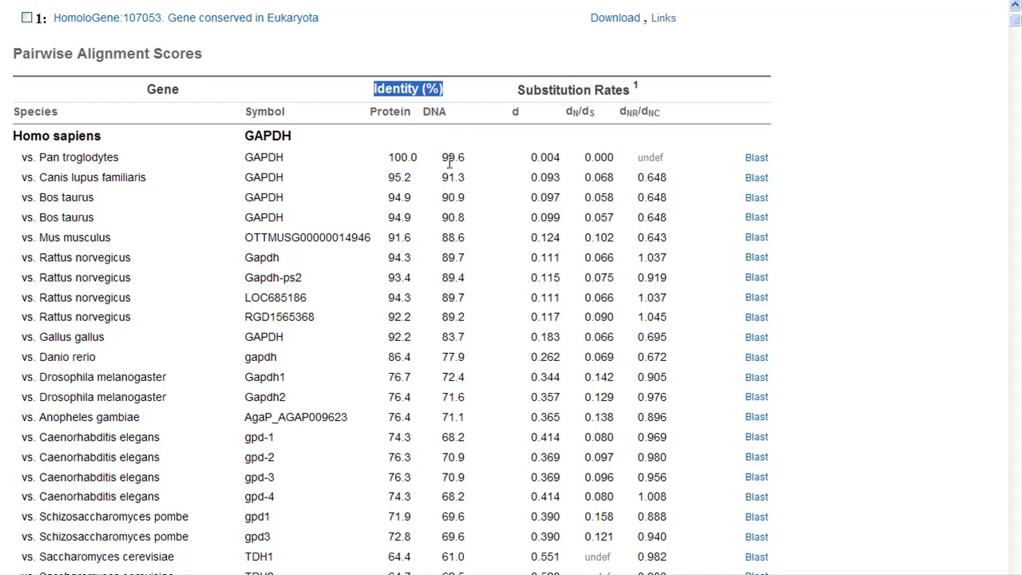
drag(467, 156, 388, 160)
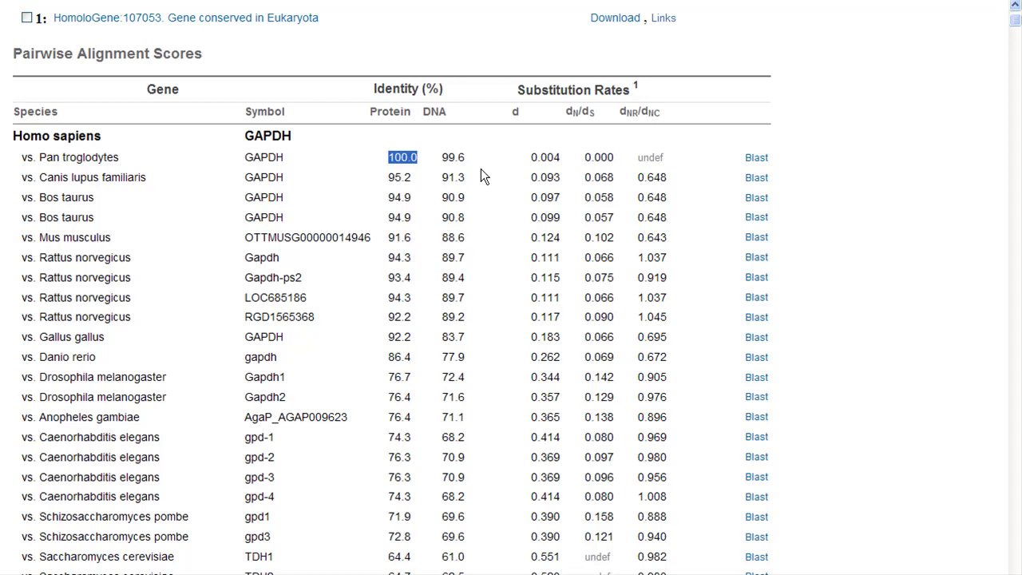
Step: Highlight the rice protein identity of 71.8 and fruit fly Gapdh1 identity of 76.7
scroll(496, 197, down, 2)
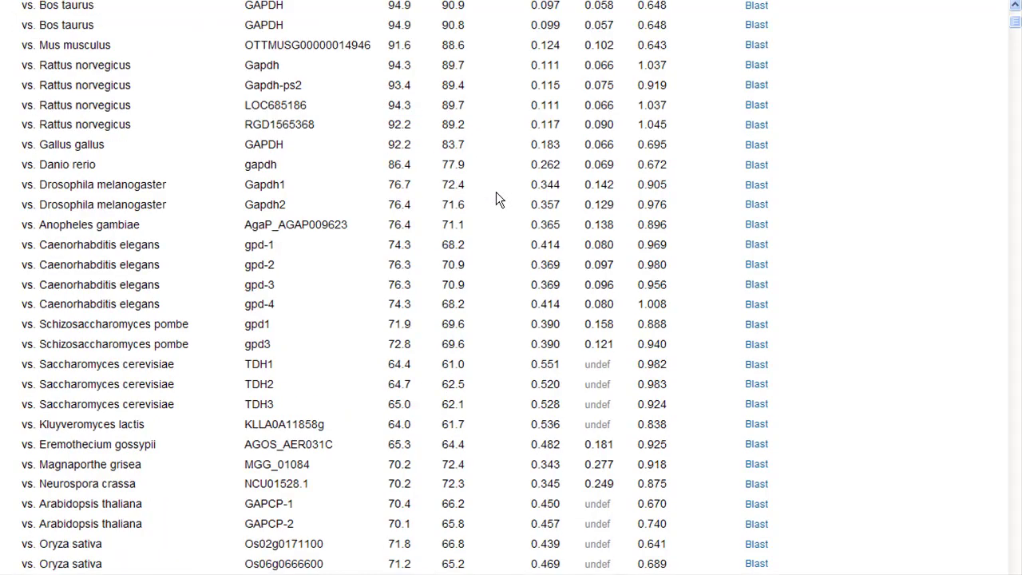
scroll(496, 199, down, 1)
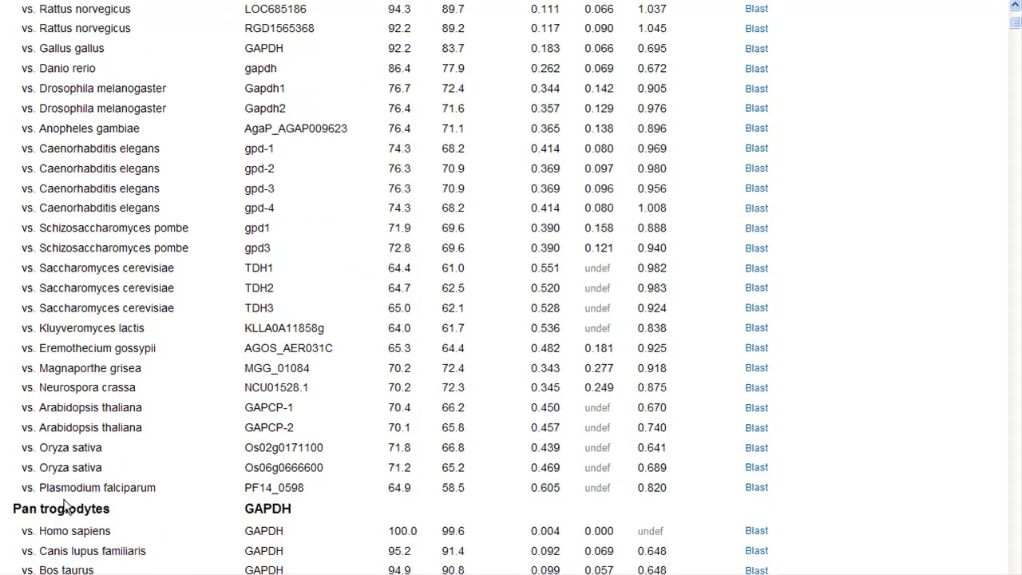
double_click(409, 448)
scroll(481, 388, up, 1)
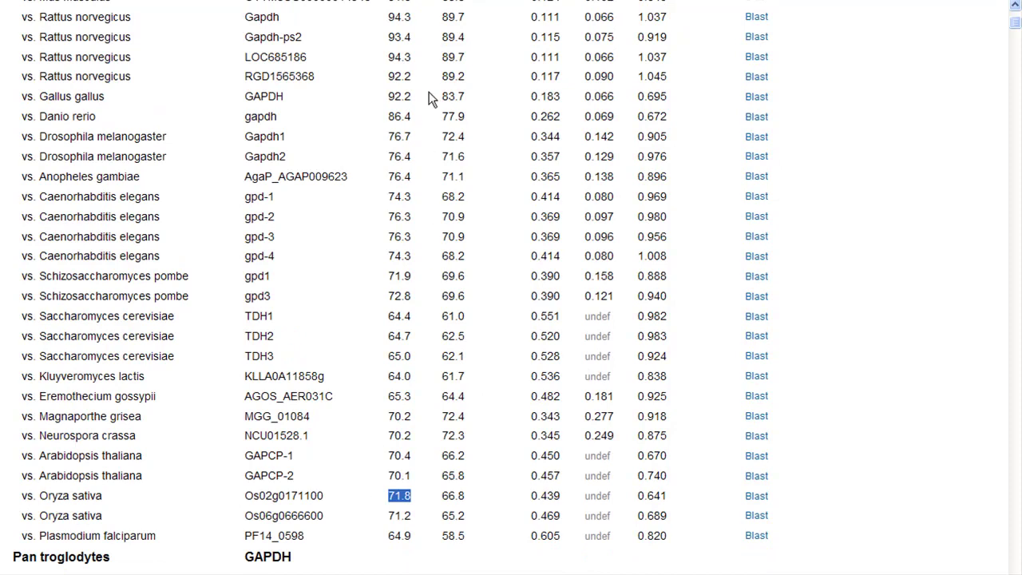
double_click(399, 139)
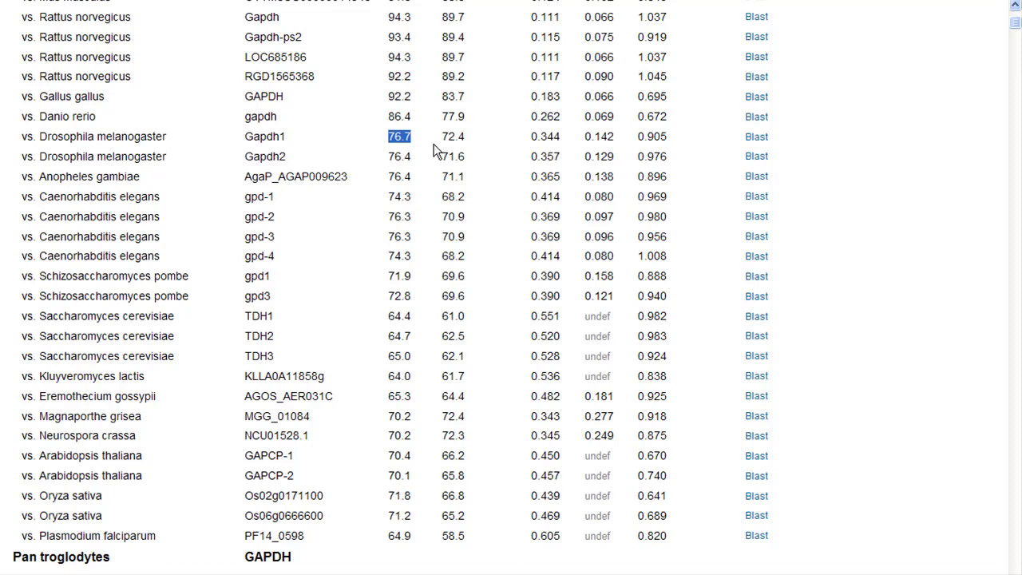
drag(433, 152, 483, 169)
click(483, 169)
scroll(478, 224, up, 3)
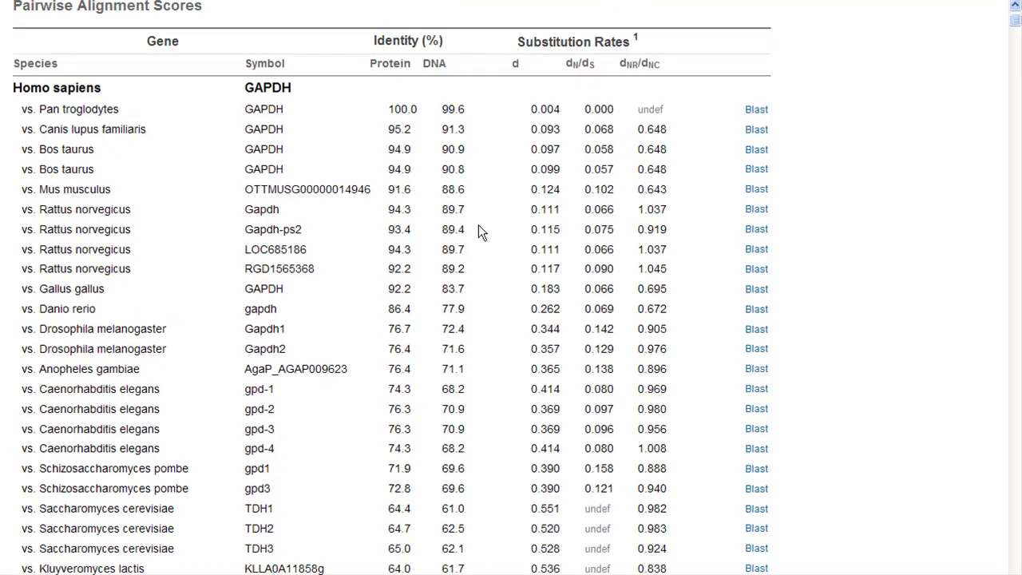
scroll(478, 224, up, 1)
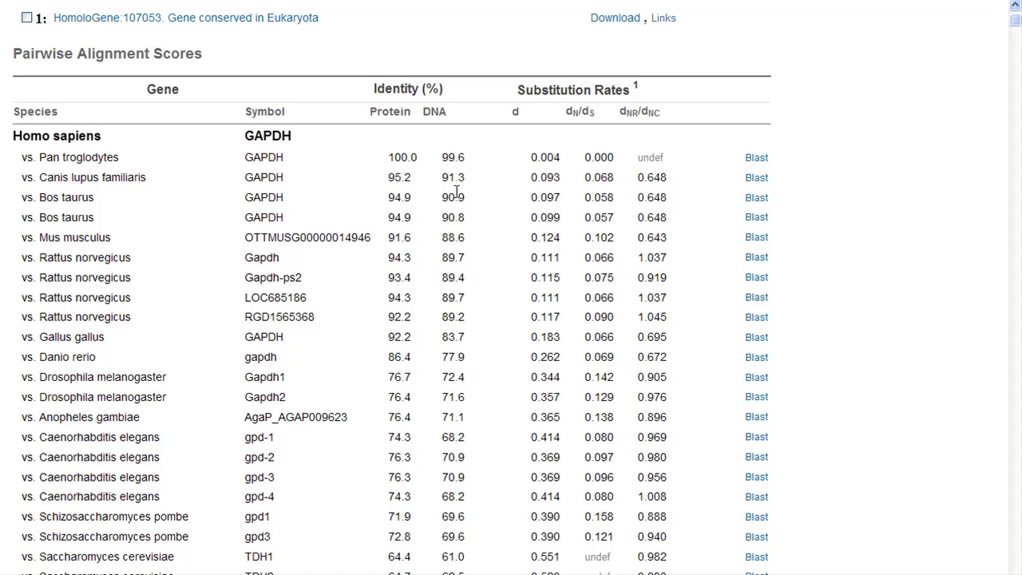
scroll(457, 192, up, 3)
click(166, 83)
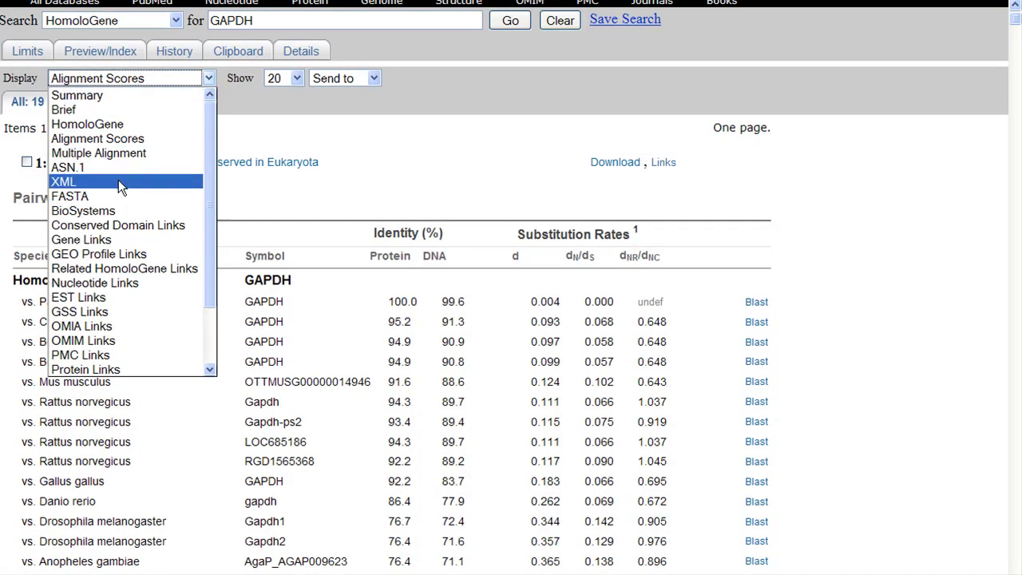
Step: Show group 107053 as FASTA protein sequences and select all the sequence text
click(107, 197)
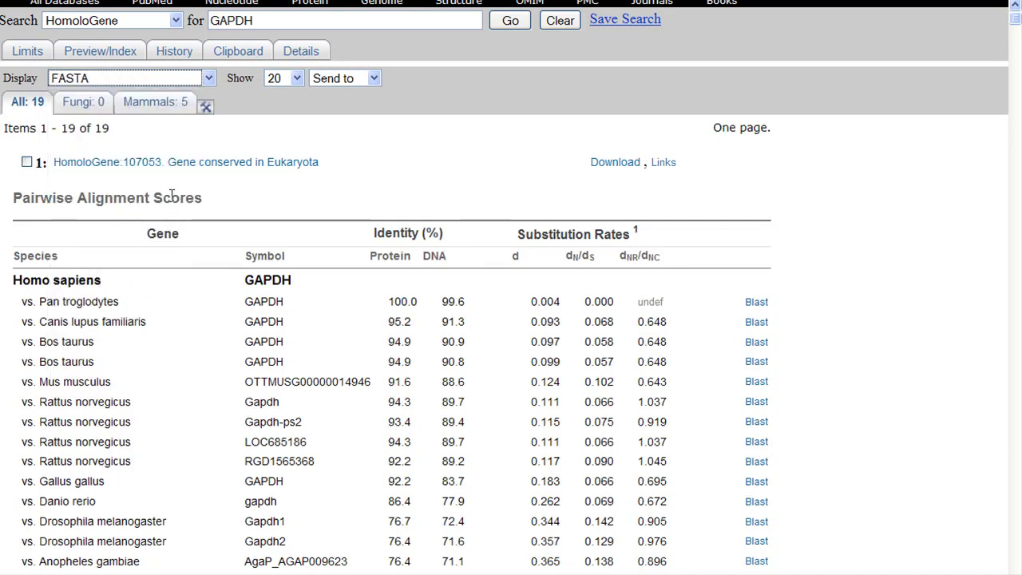
scroll(211, 269, down, 8)
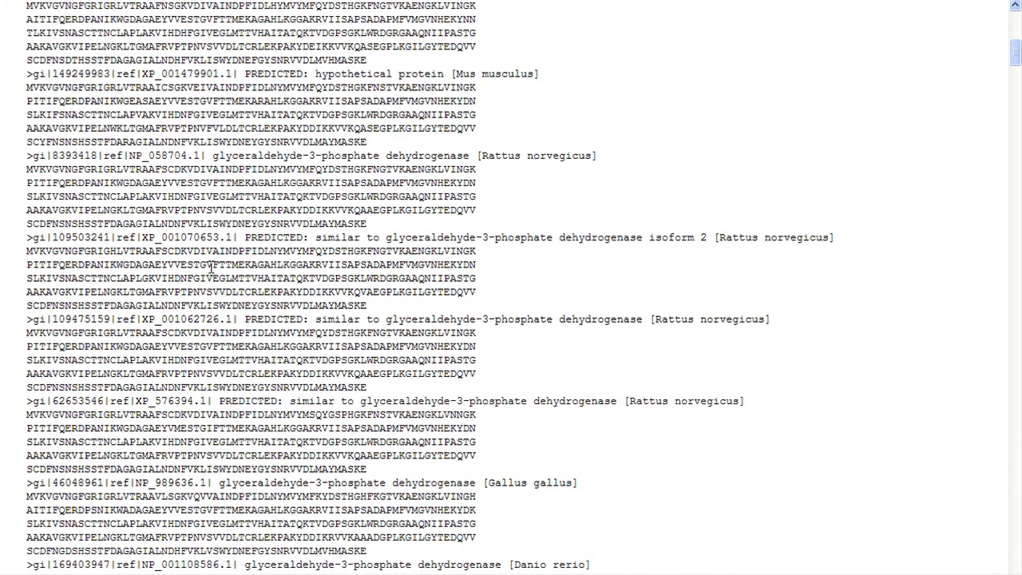
scroll(212, 269, down, 10)
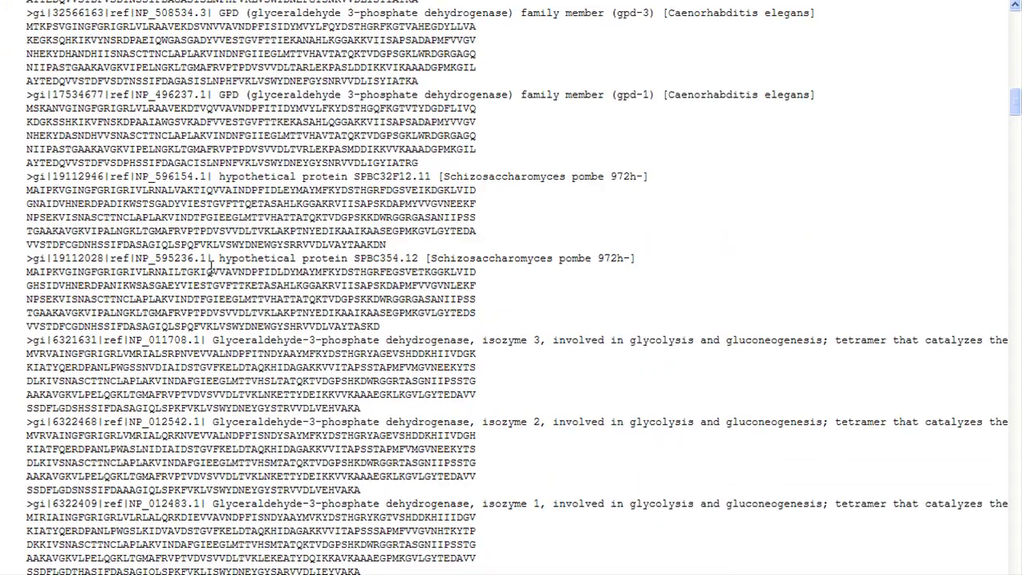
scroll(212, 269, down, 12)
scroll(211, 267, down, 8)
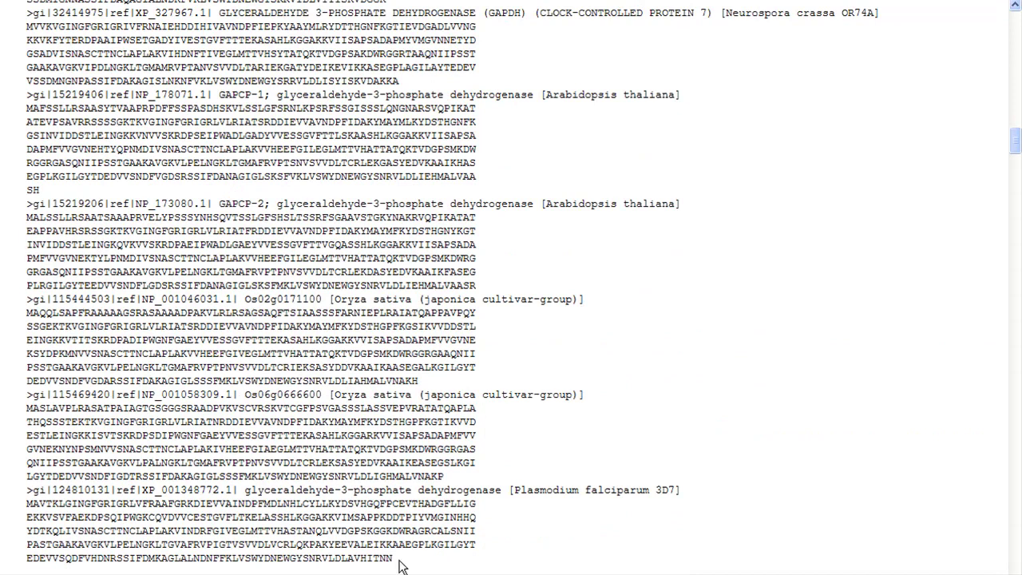
drag(403, 566, 25, 245)
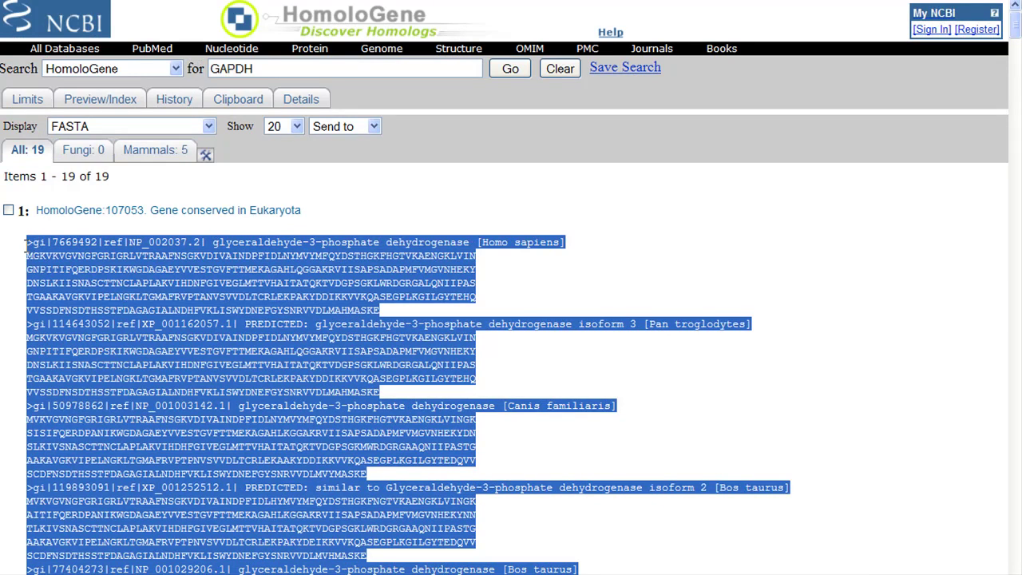
Step: Paste the copied GAPDH FASTA sequences into a new Notepad document
click(495, 574)
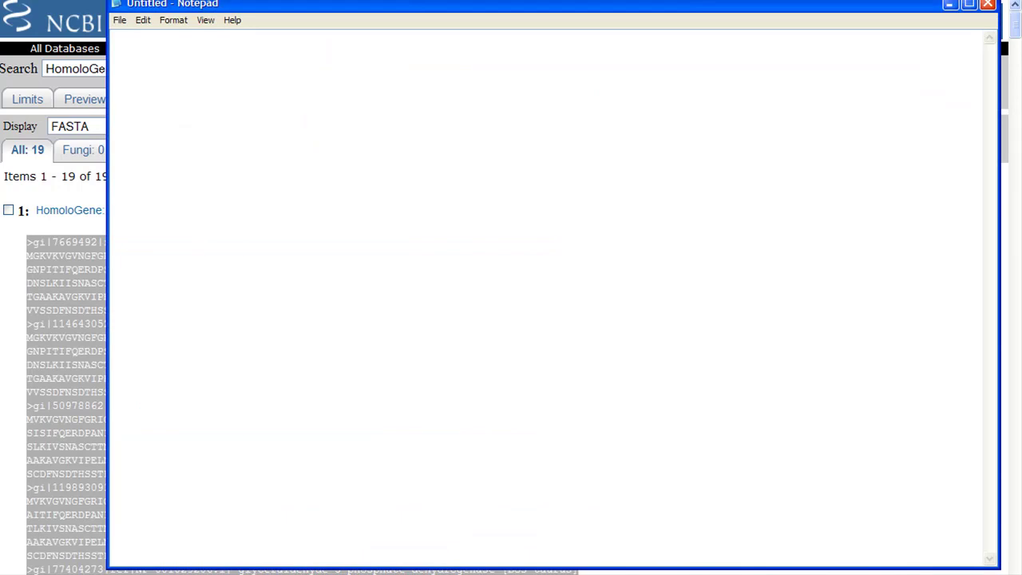
key(ctrl+v)
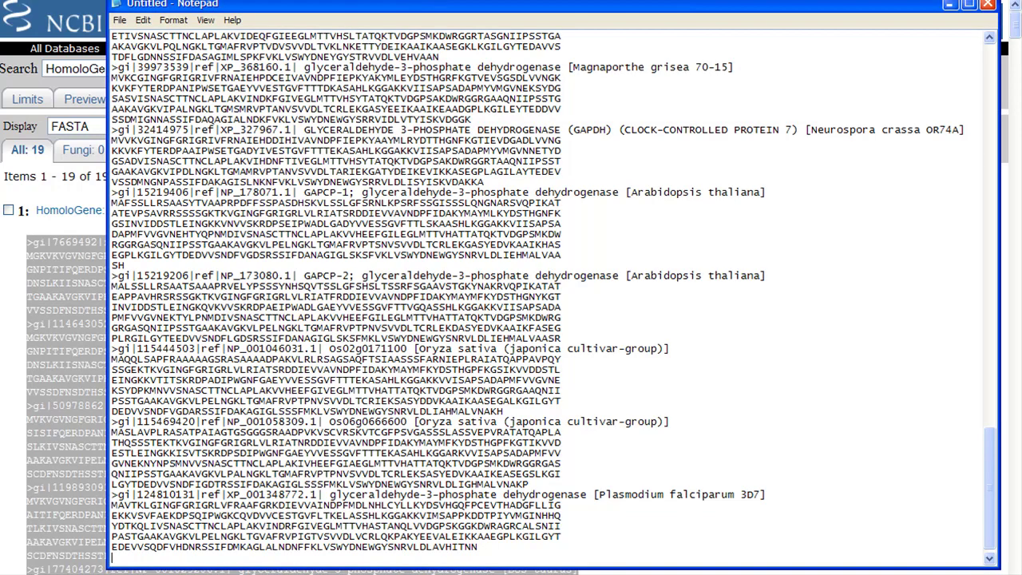
scroll(843, 490, up, 20)
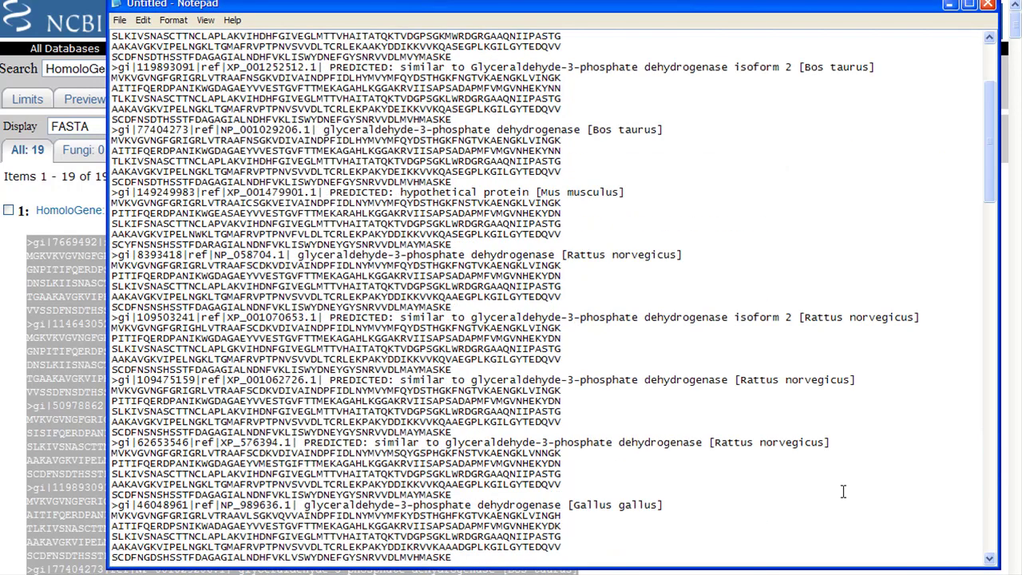
scroll(843, 491, up, 5)
Step: Replace the Canis familiaris and Pan troglodytes header lines with >dog and >chimp
drag(701, 162, 113, 162)
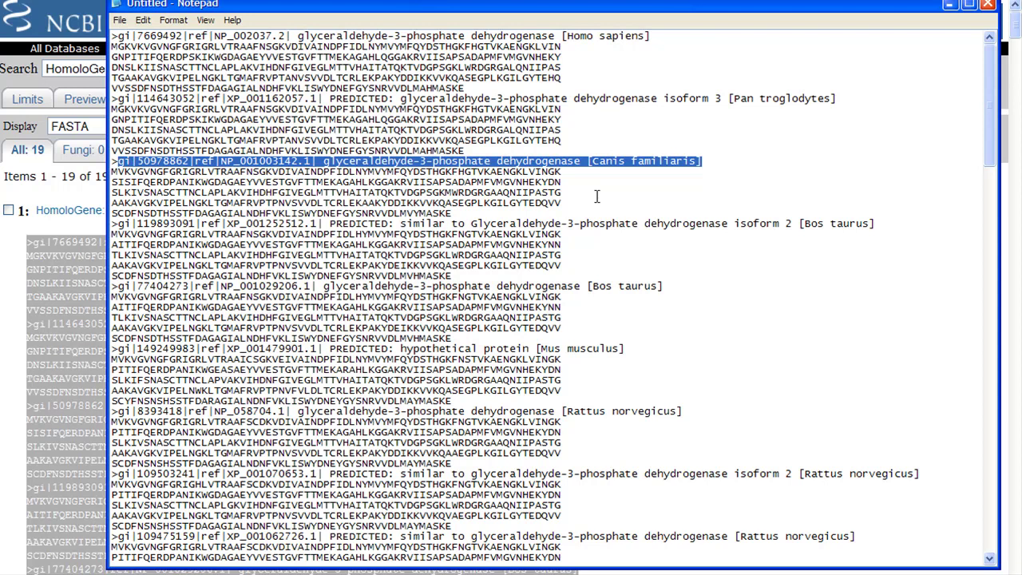
text(>d)
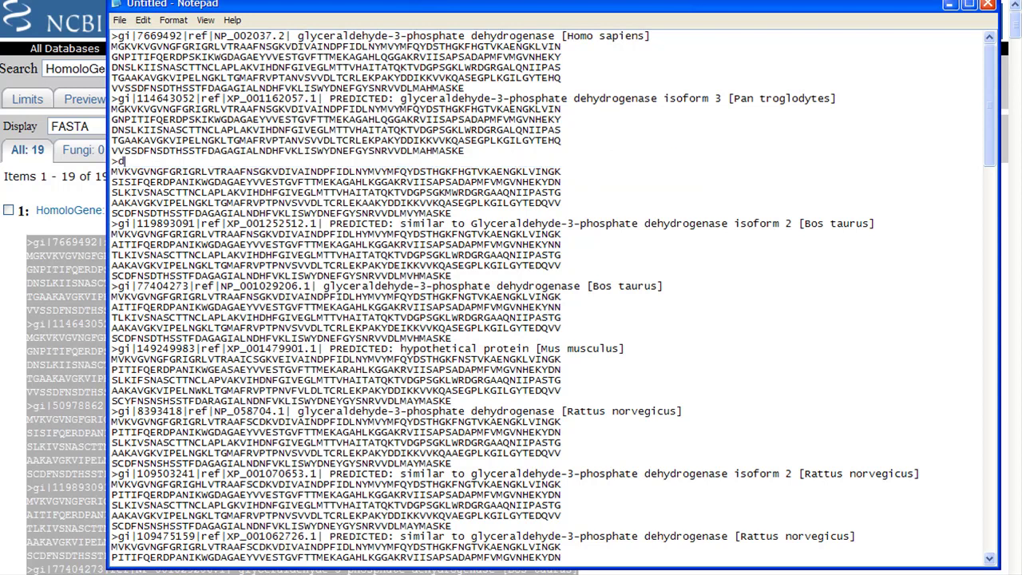
text(og)
drag(862, 103, 112, 98)
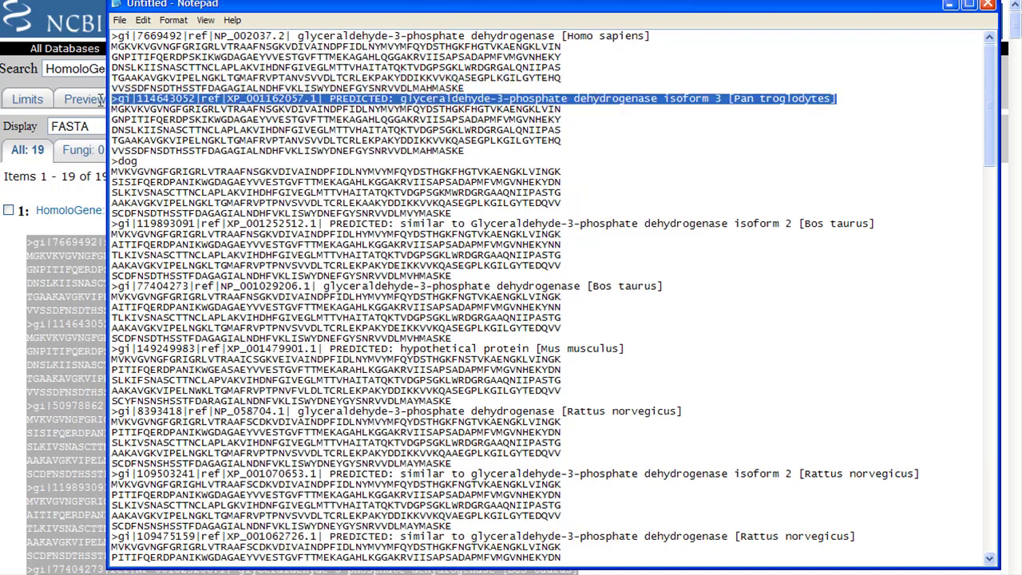
text(>chimp)
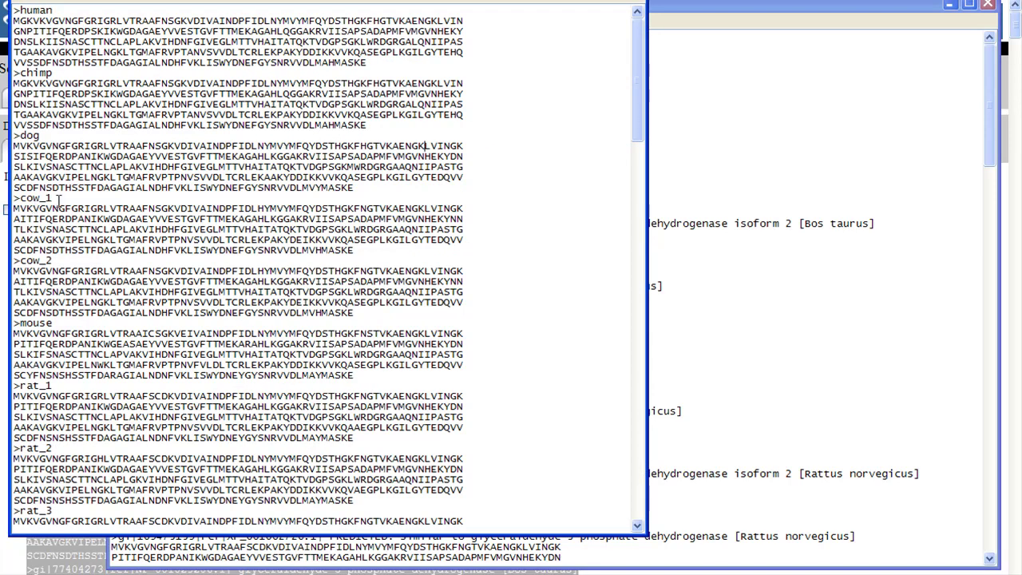
Step: Check the cow_1 and cow_2 labels, select all relabelled sequences, and return to the browser
drag(53, 199, 27, 199)
drag(63, 266, 20, 264)
click(205, 114)
key(ctrl+a)
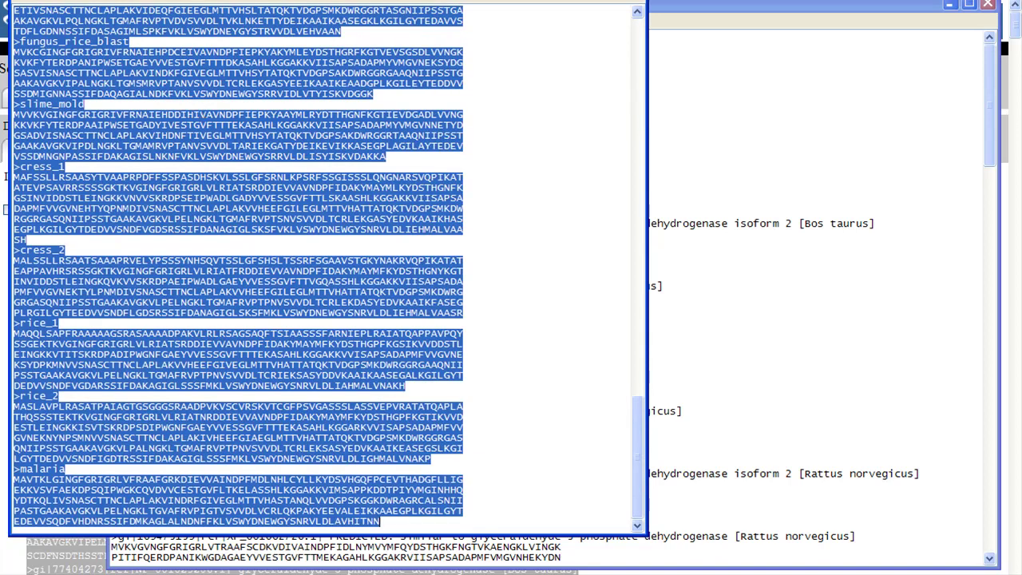
key(alt+Tab)
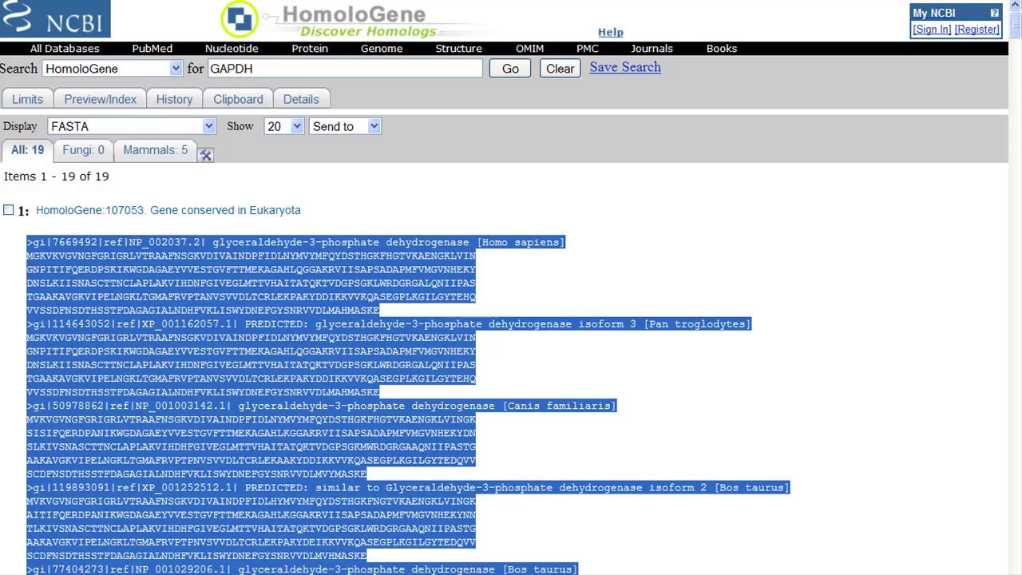
Step: Paste the sequences into the ClustalW2 submission page's input box
key(alt+Tab)
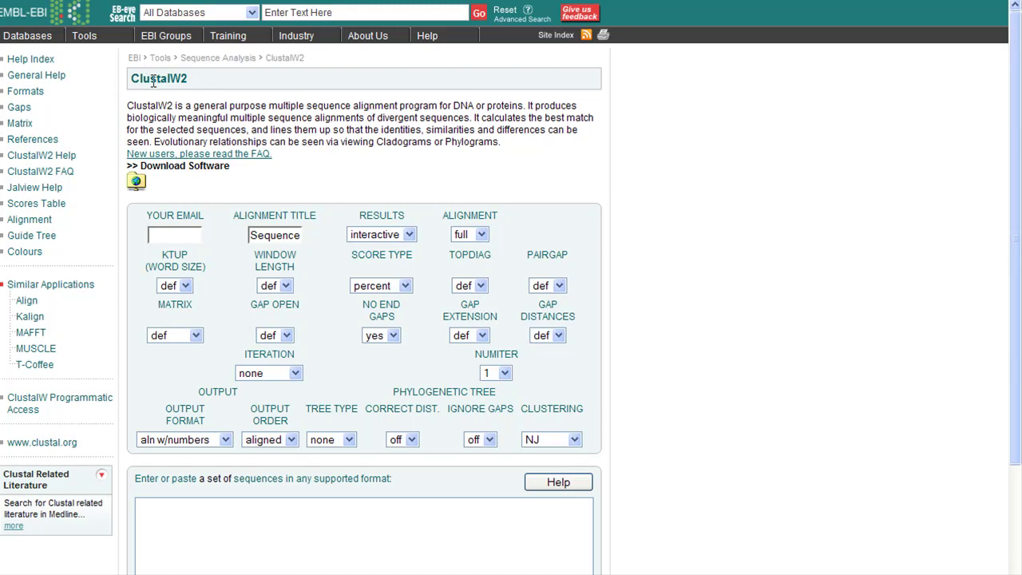
drag(133, 79, 188, 77)
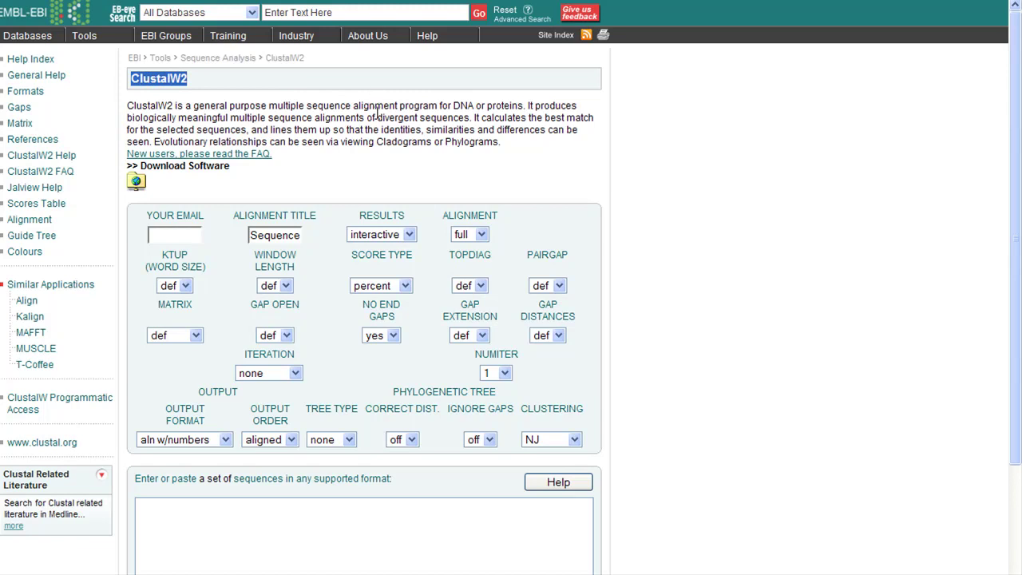
scroll(378, 112, down, 5)
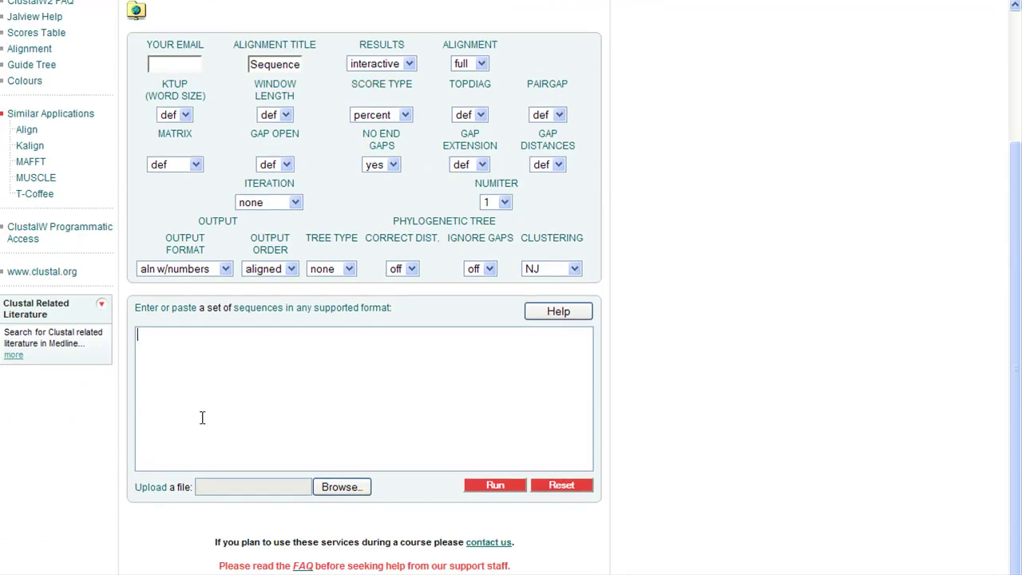
key(ctrl+v)
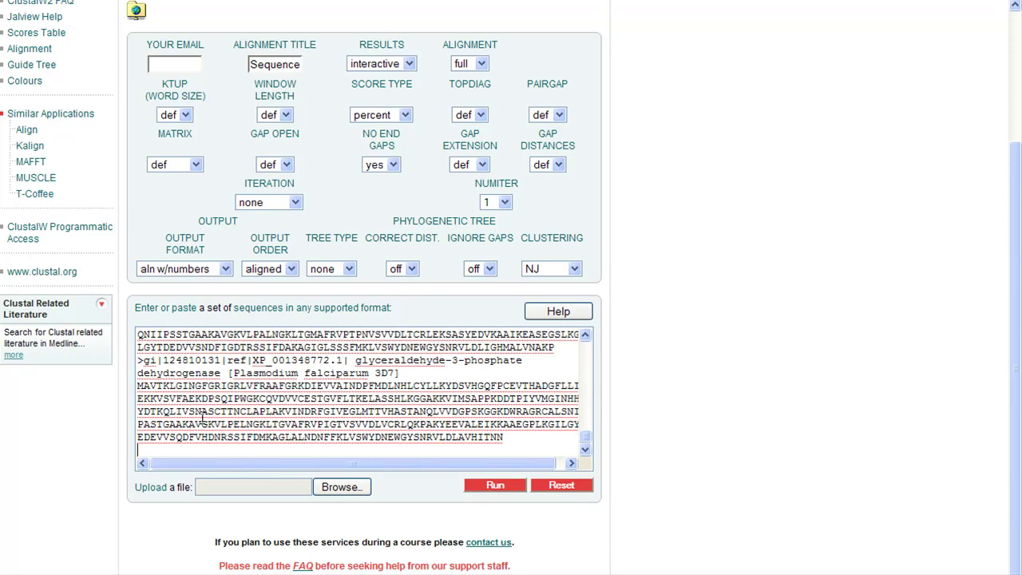
Step: Reset the form, upload GAPDH.txt as the sequence file, and run the alignment
click(360, 484)
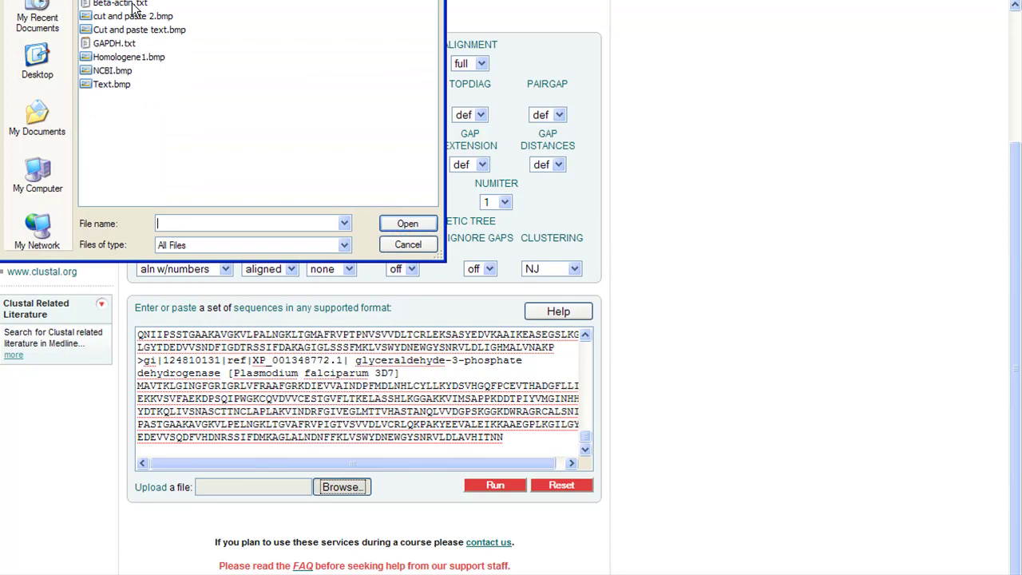
double_click(107, 43)
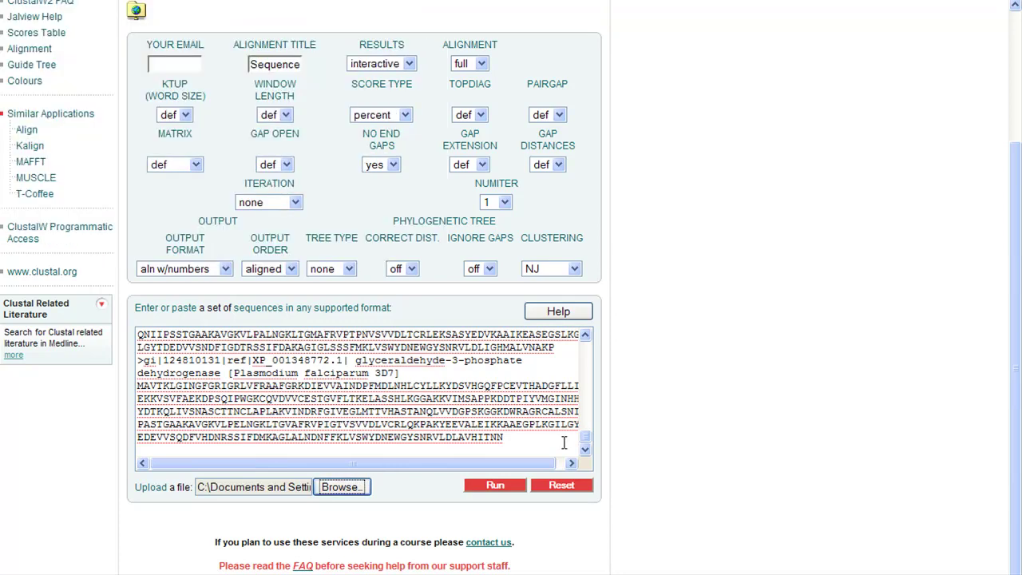
click(562, 484)
click(341, 486)
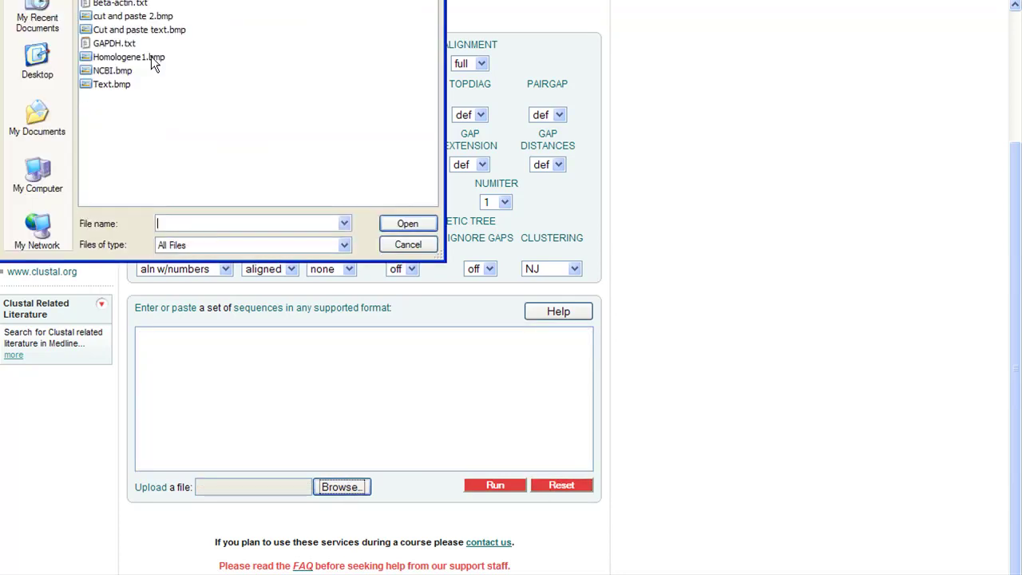
double_click(107, 44)
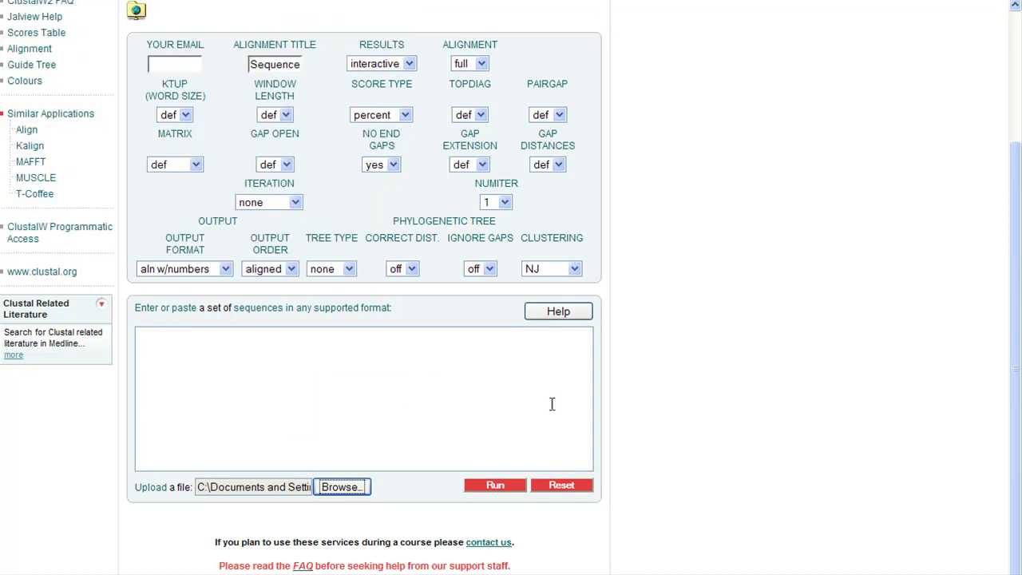
click(507, 482)
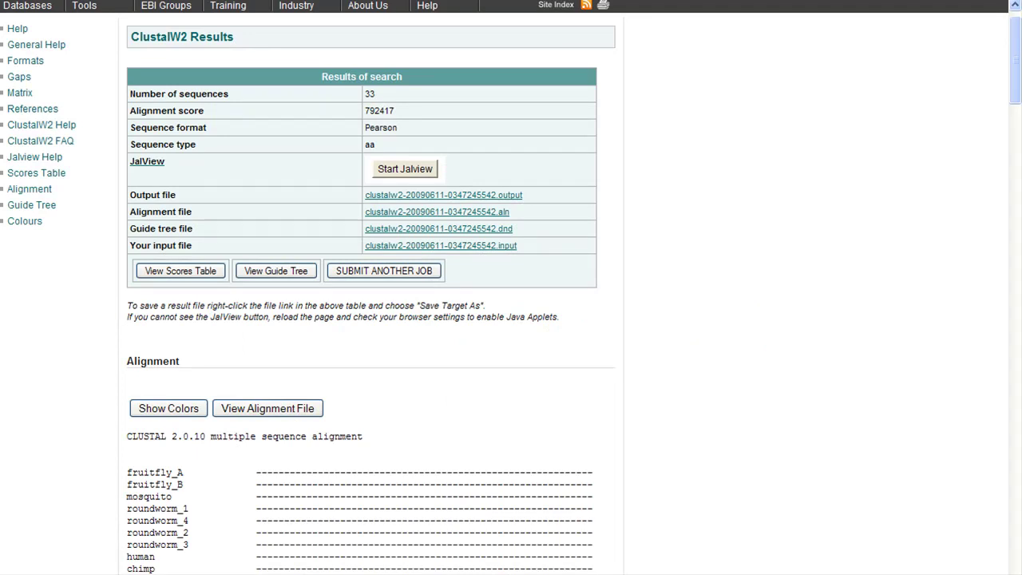
Step: Review the aligned blocks, highlighting species human to rat_2, the mosquito gap and roundworm_1's DGKS
scroll(594, 417, down, 5)
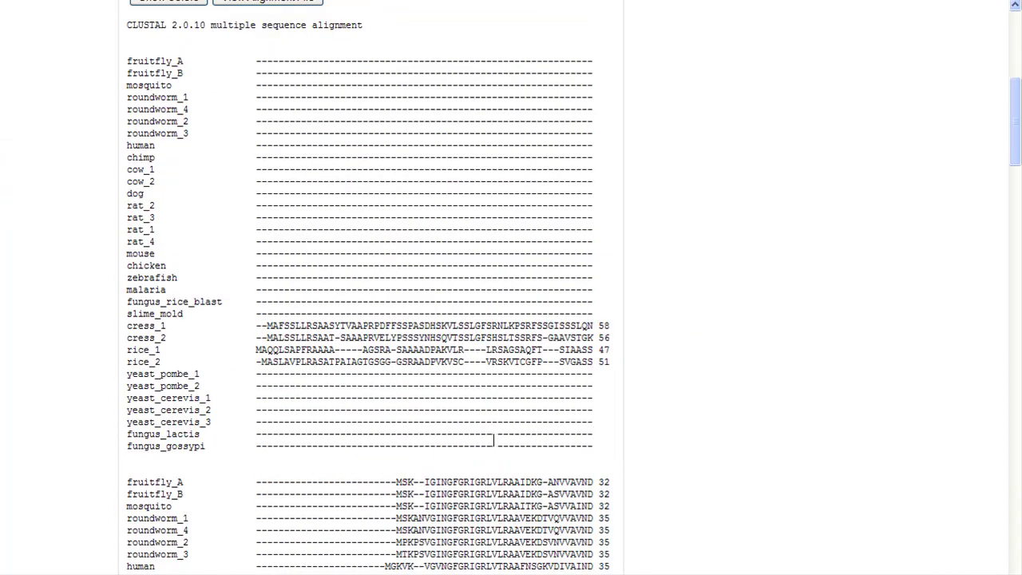
scroll(493, 439, down, 3)
scroll(493, 439, down, 3)
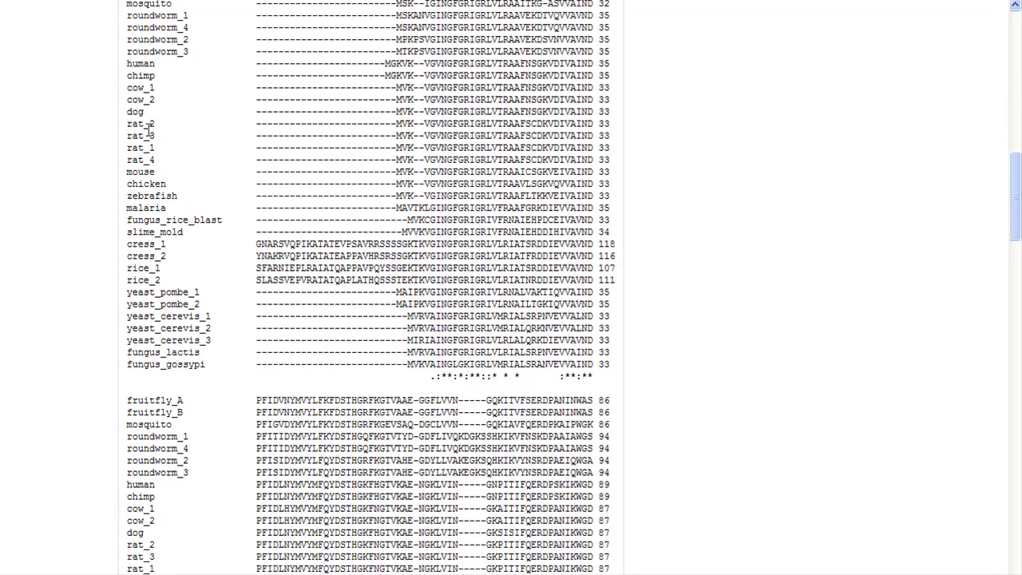
drag(154, 124, 127, 65)
scroll(257, 240, down, 4)
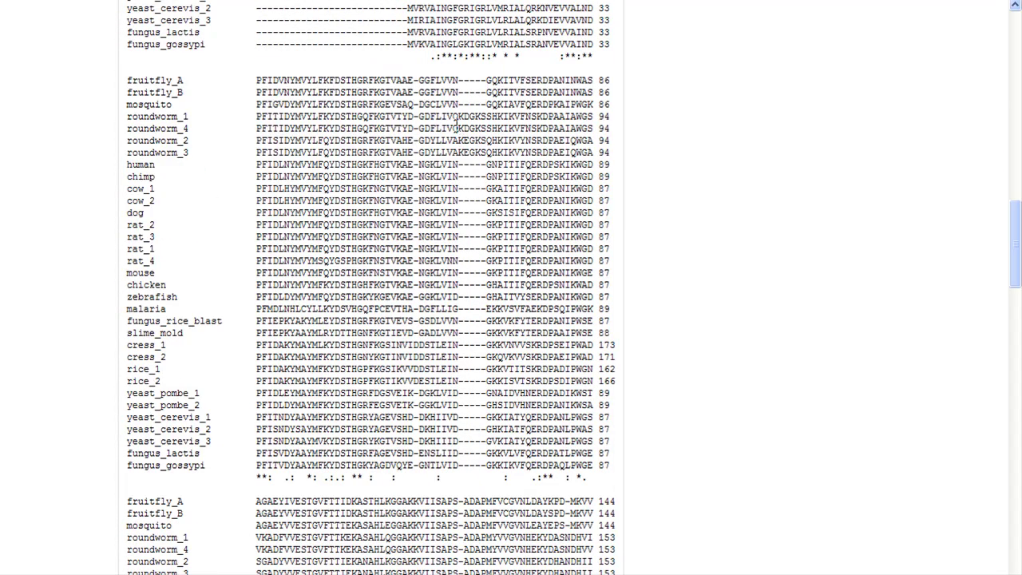
drag(459, 105, 485, 104)
drag(486, 117, 461, 116)
scroll(540, 375, down, 8)
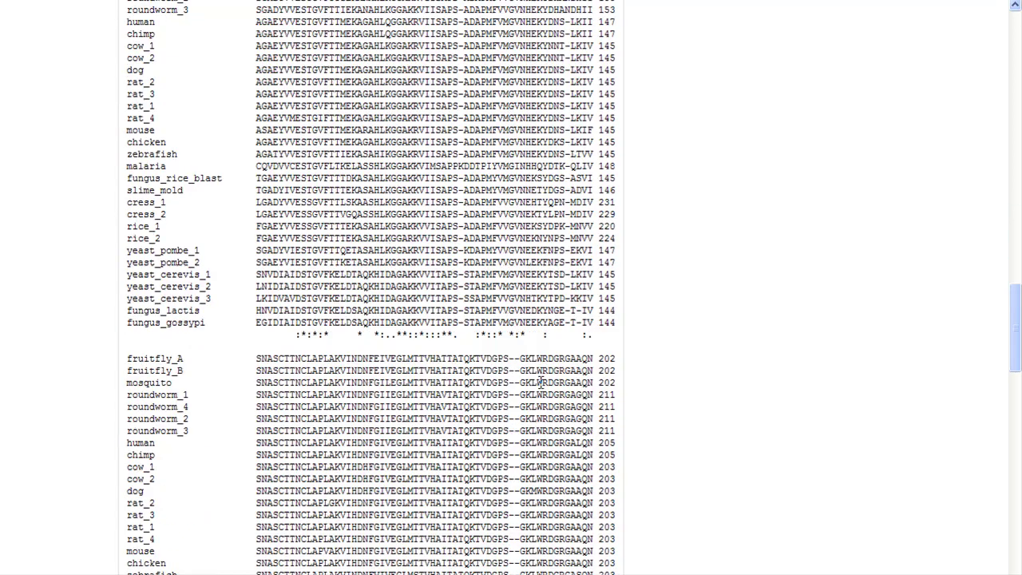
scroll(540, 382, down, 9)
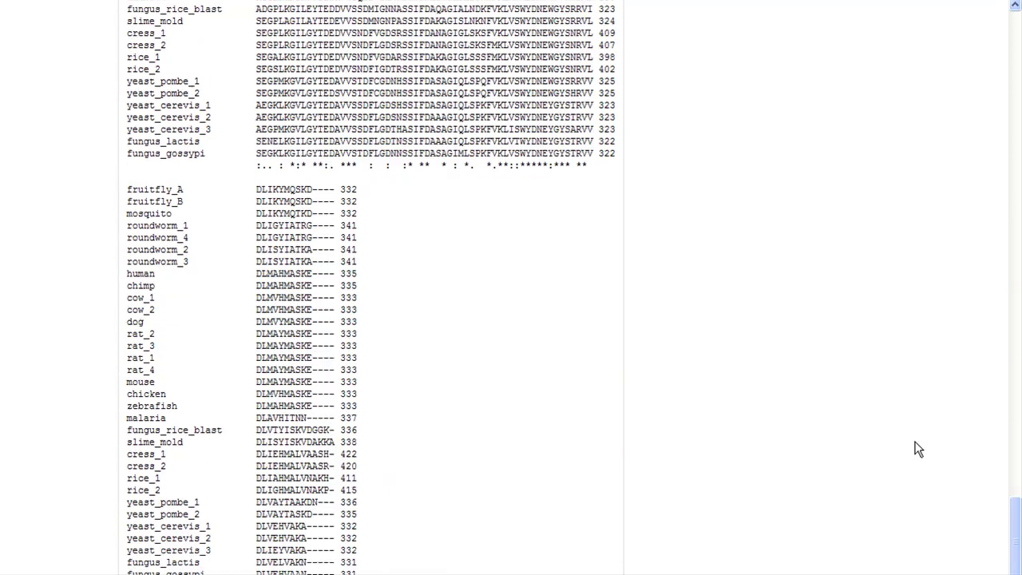
drag(1014, 479, 1016, 33)
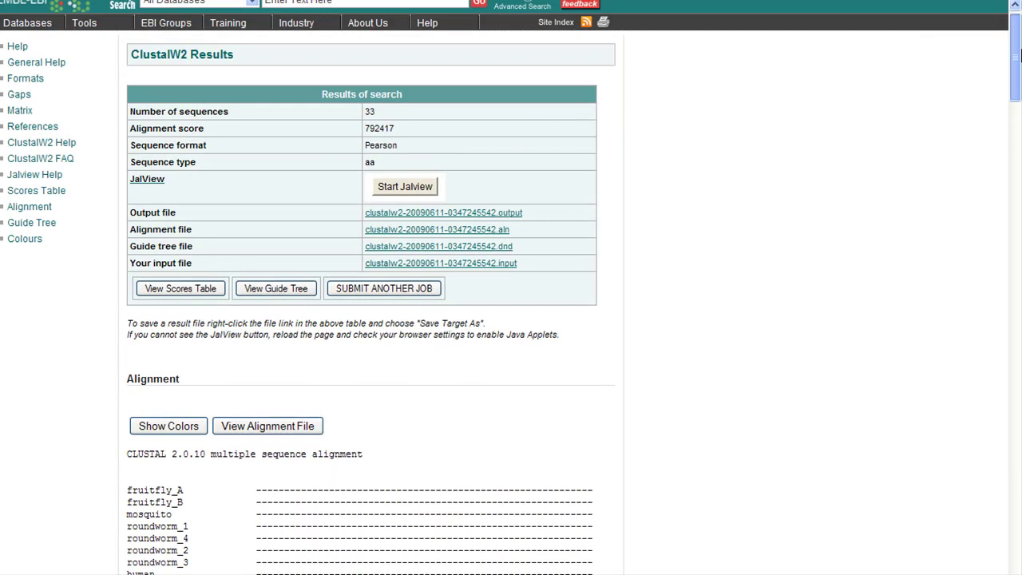
Step: Display the guide tree, highlight its Newick text, and scroll down to the cladogram
click(276, 289)
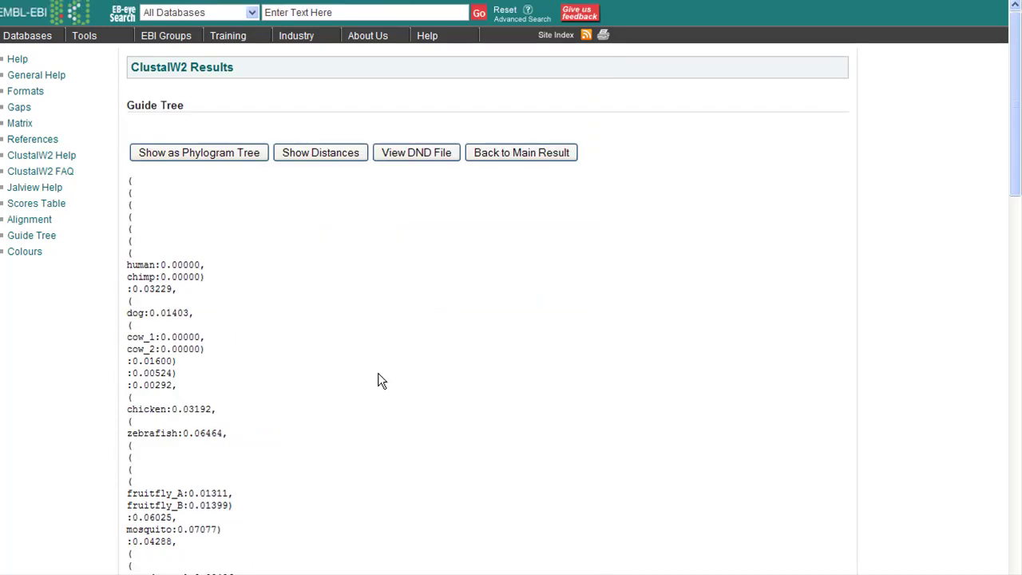
scroll(378, 373, down, 3)
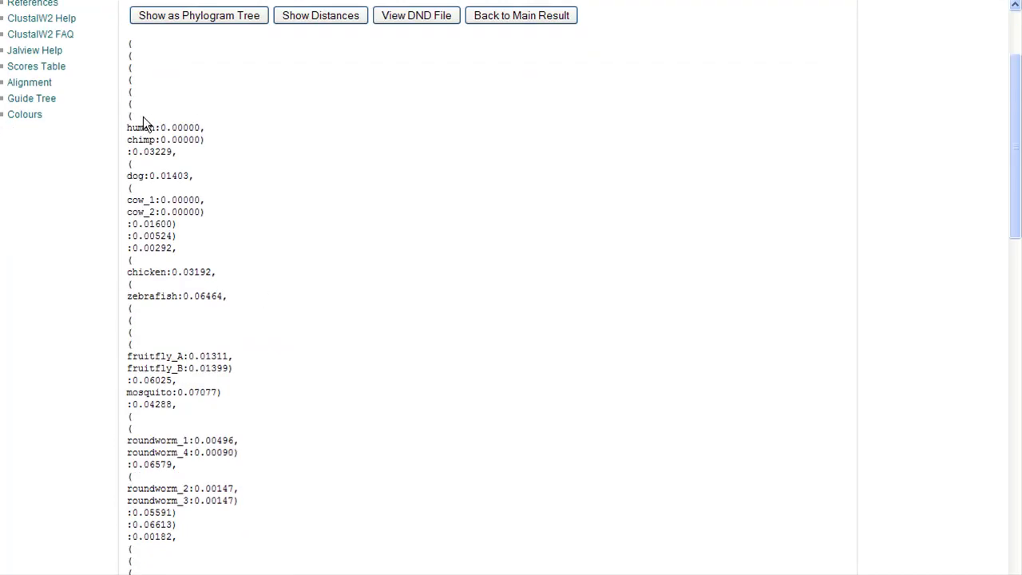
drag(128, 44, 261, 507)
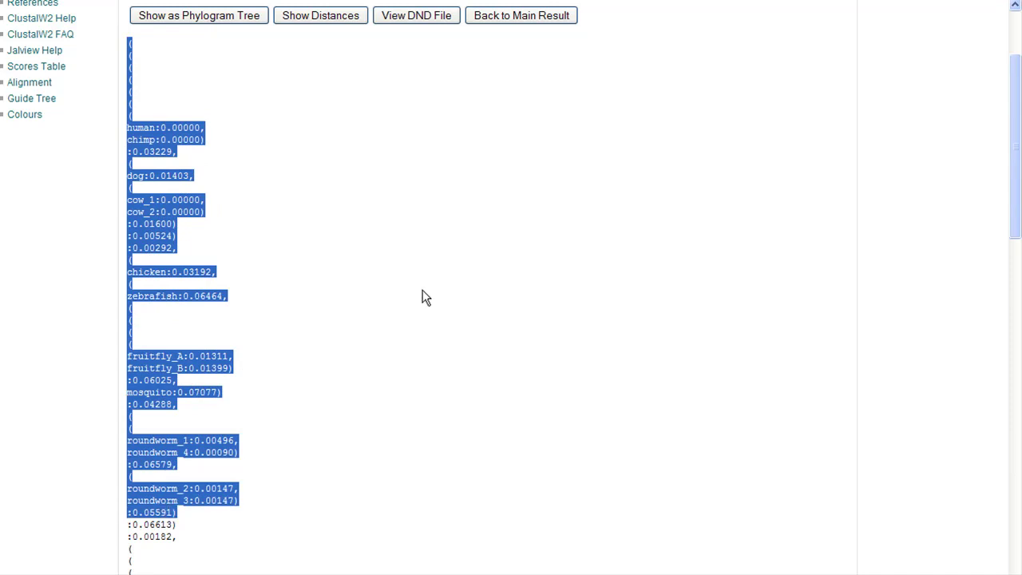
click(154, 225)
scroll(304, 253, down, 3)
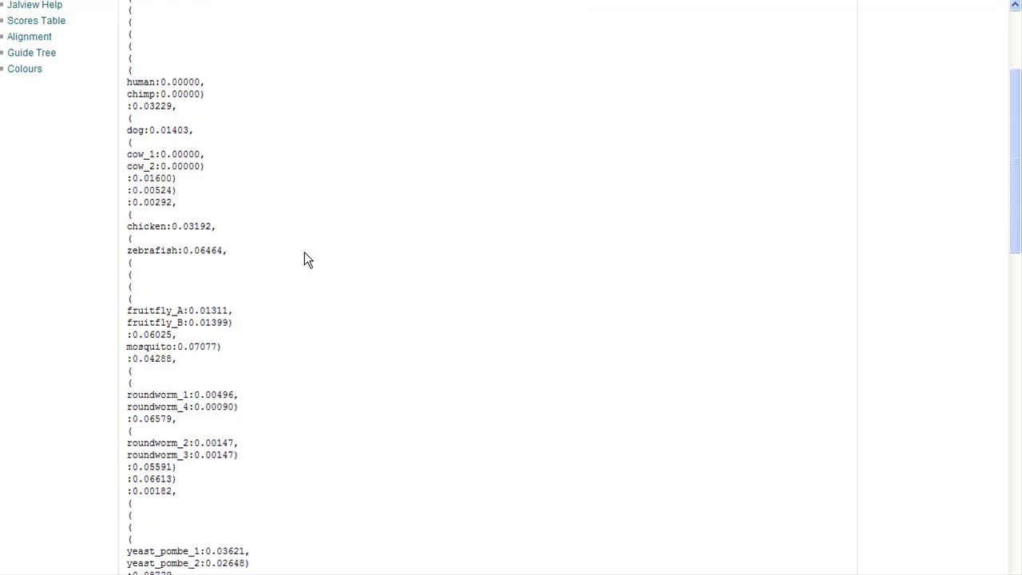
scroll(304, 254, down, 10)
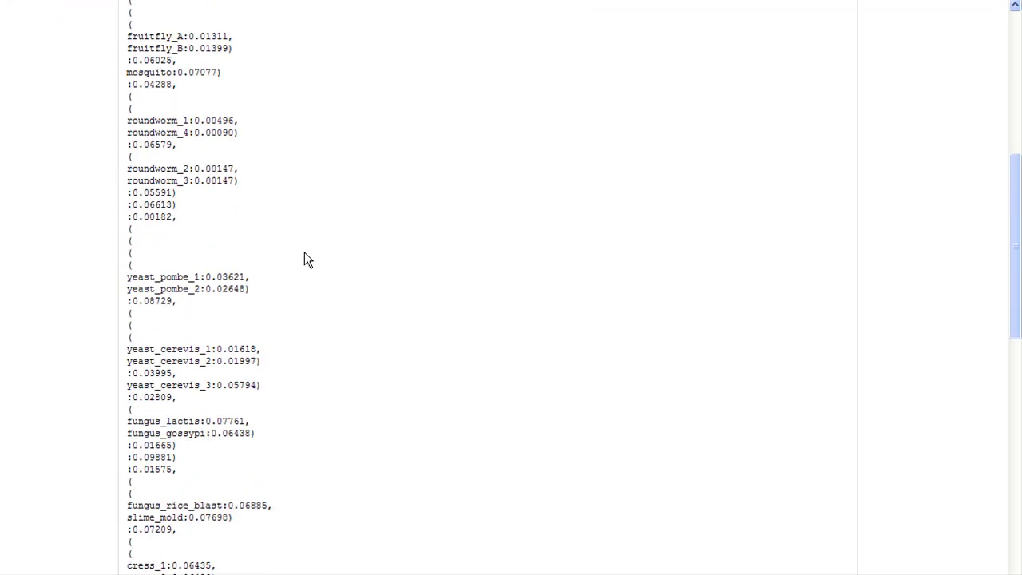
scroll(304, 258, down, 3)
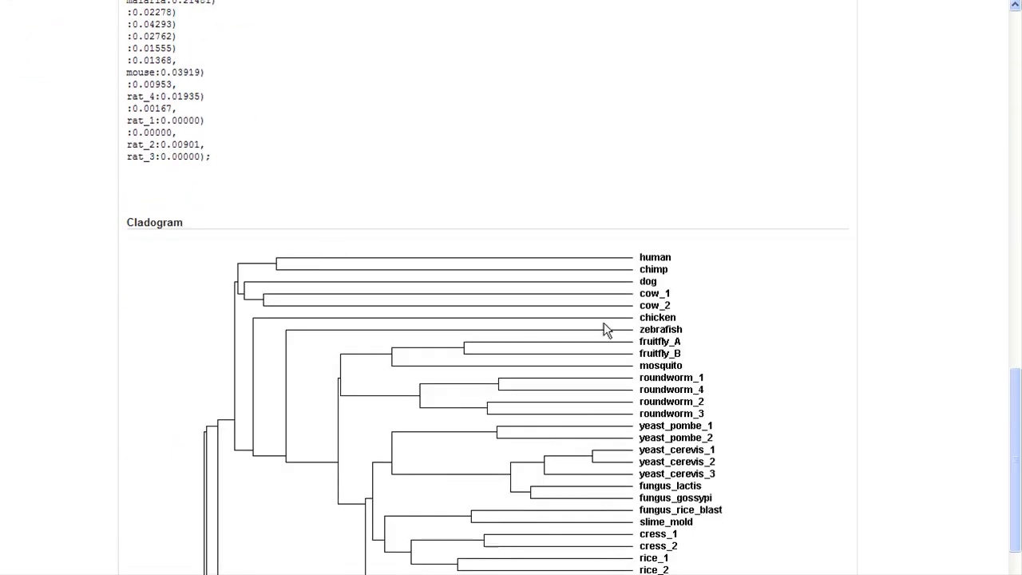
scroll(926, 359, down, 3)
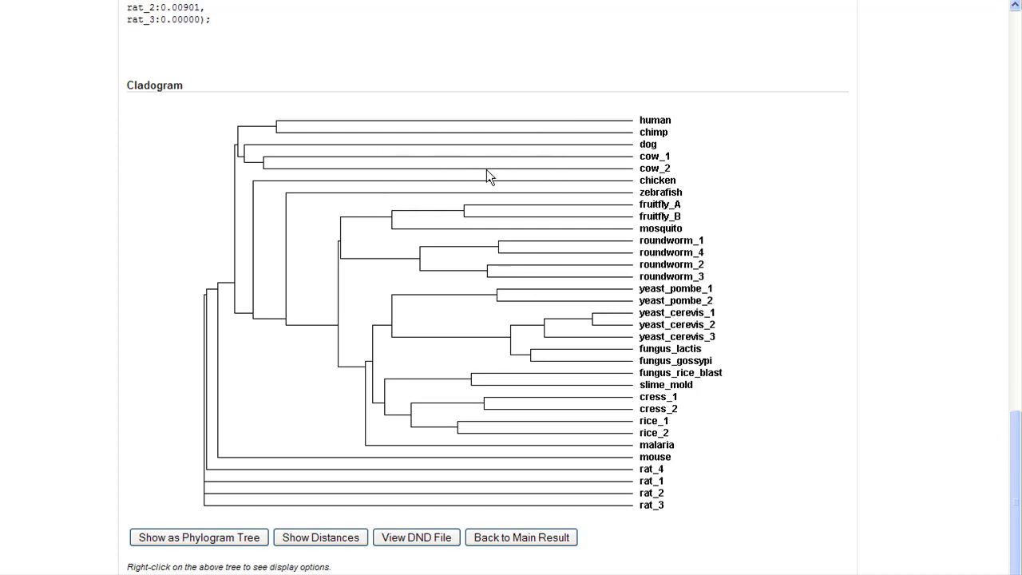
Step: Switch the guide tree from a cladogram to a phylogram so branch lengths show distances
right_click(572, 164)
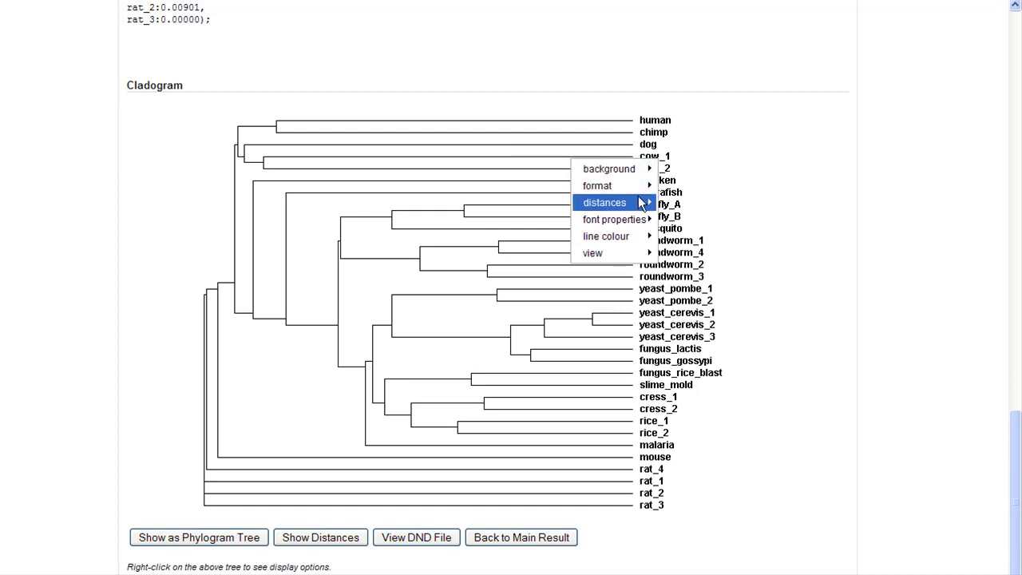
mouse_move(638, 198)
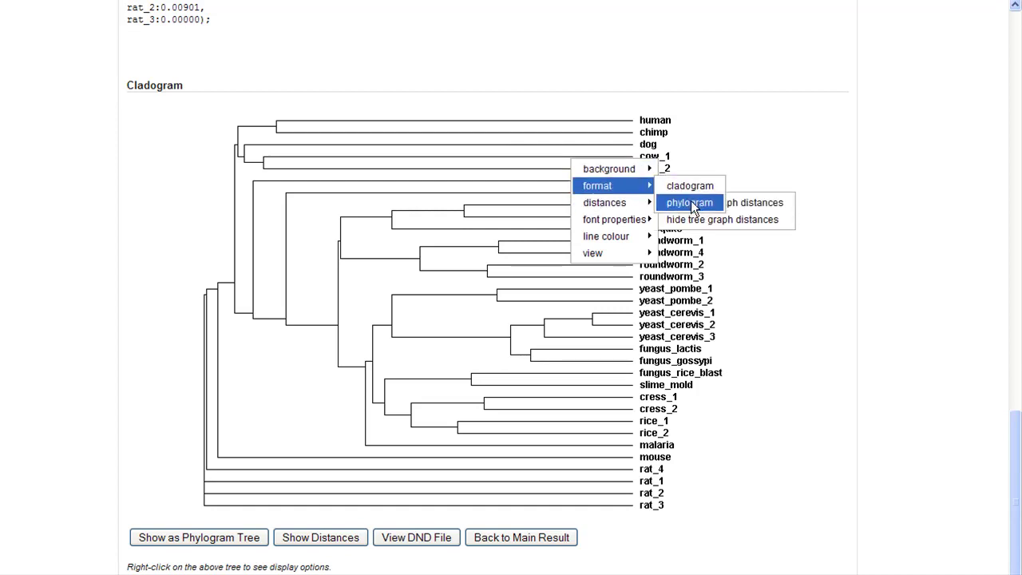
click(691, 201)
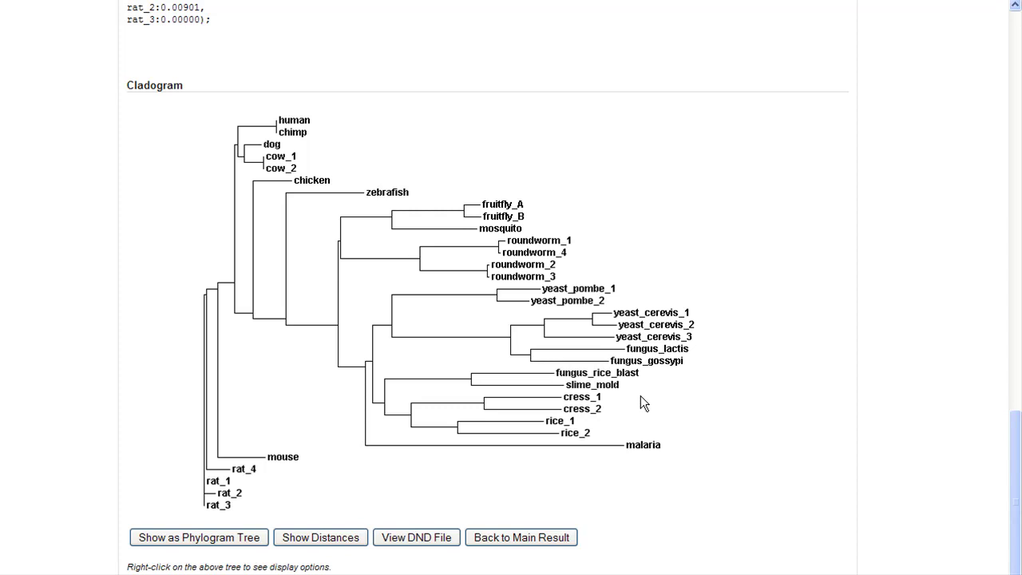
Step: Set the tree's species label font size to 16
right_click(463, 246)
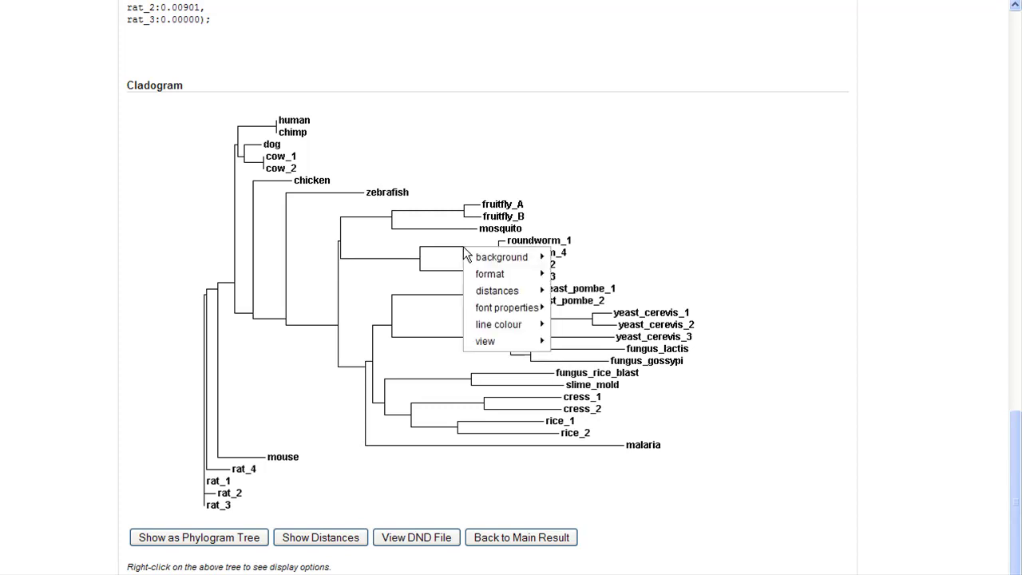
mouse_move(514, 307)
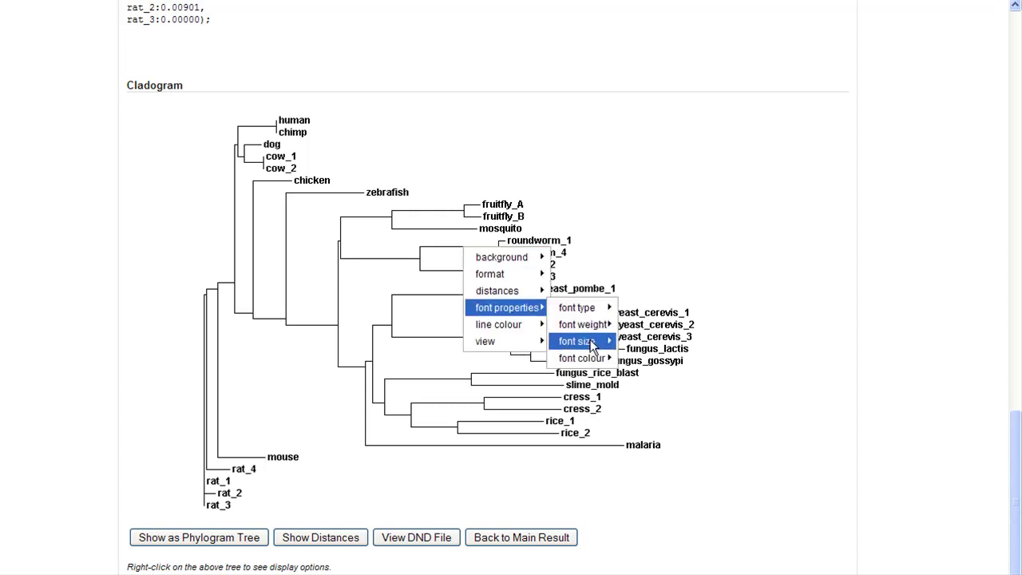
mouse_move(593, 344)
click(630, 479)
Step: Change the colour of all tree lines to blue
right_click(458, 257)
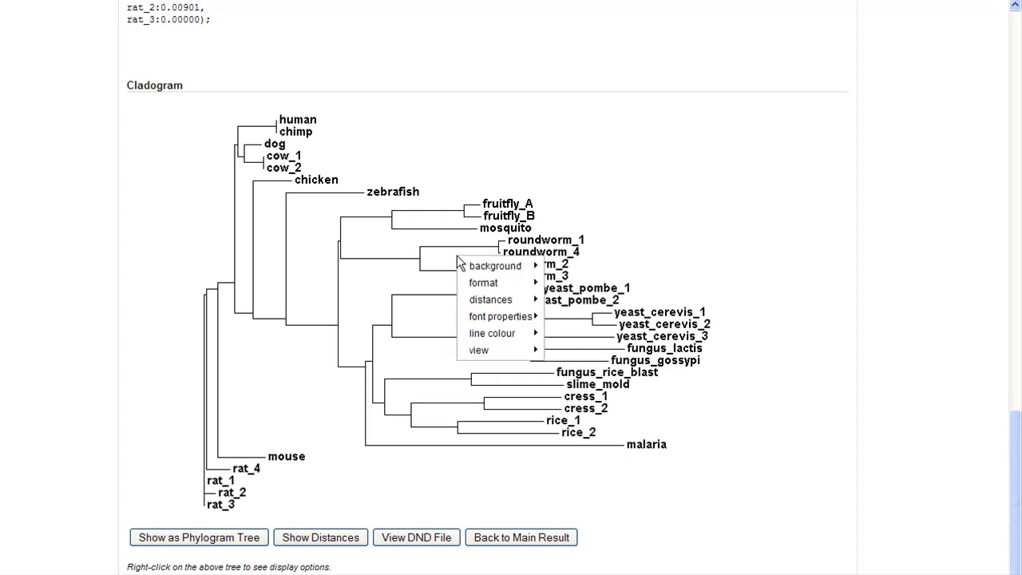
mouse_move(510, 333)
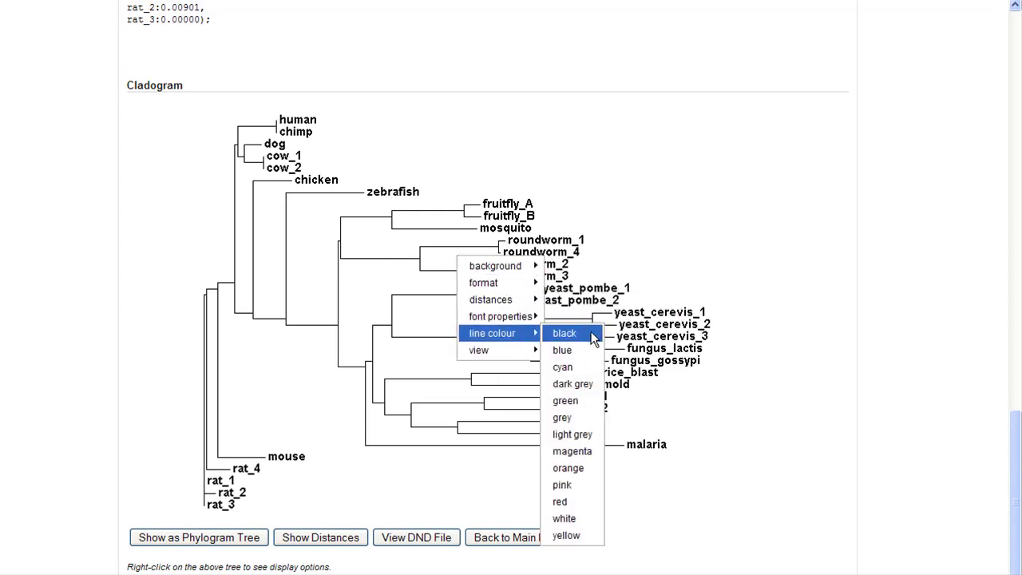
click(577, 347)
right_click(543, 279)
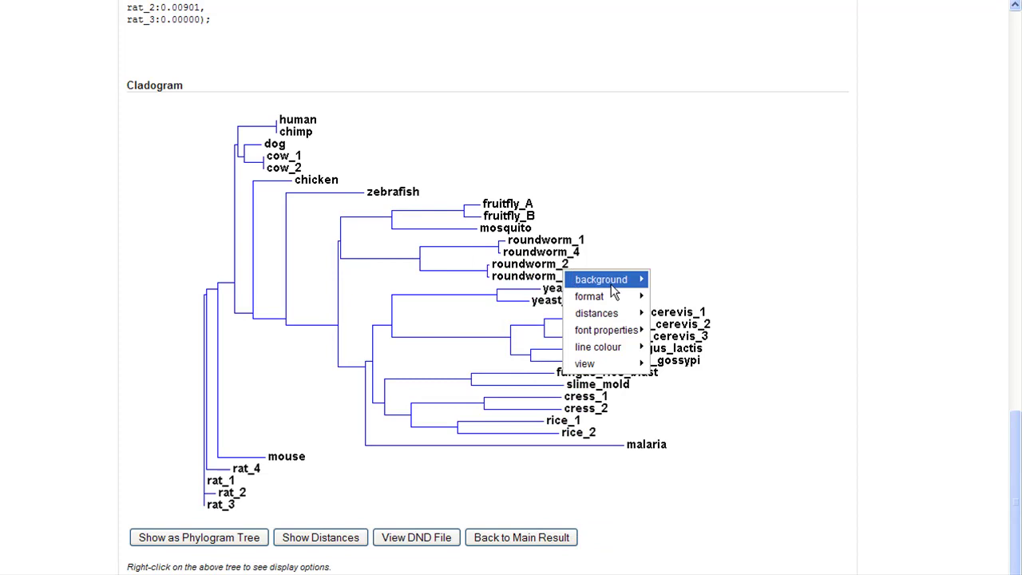
mouse_move(612, 285)
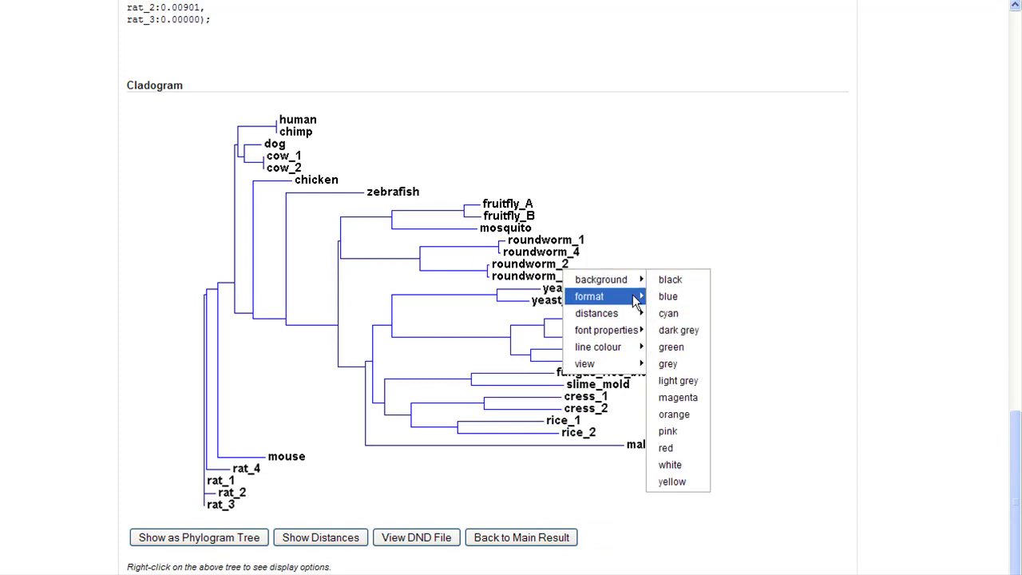
mouse_move(602, 336)
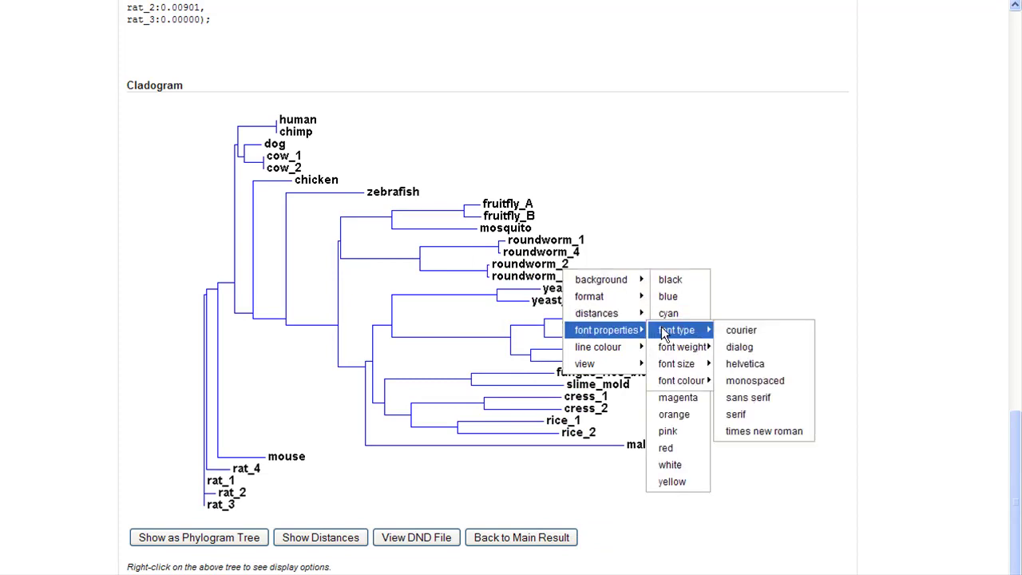